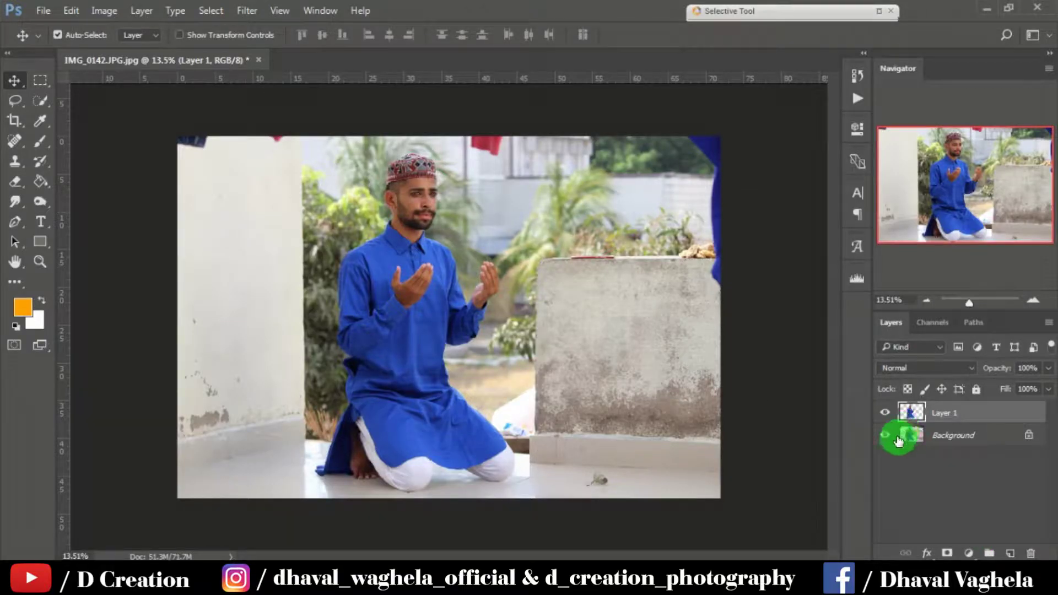
Select the original Background layer and hide it, leaving the cut-out man on Layer 1
left_click(910, 438)
left_click(882, 435)
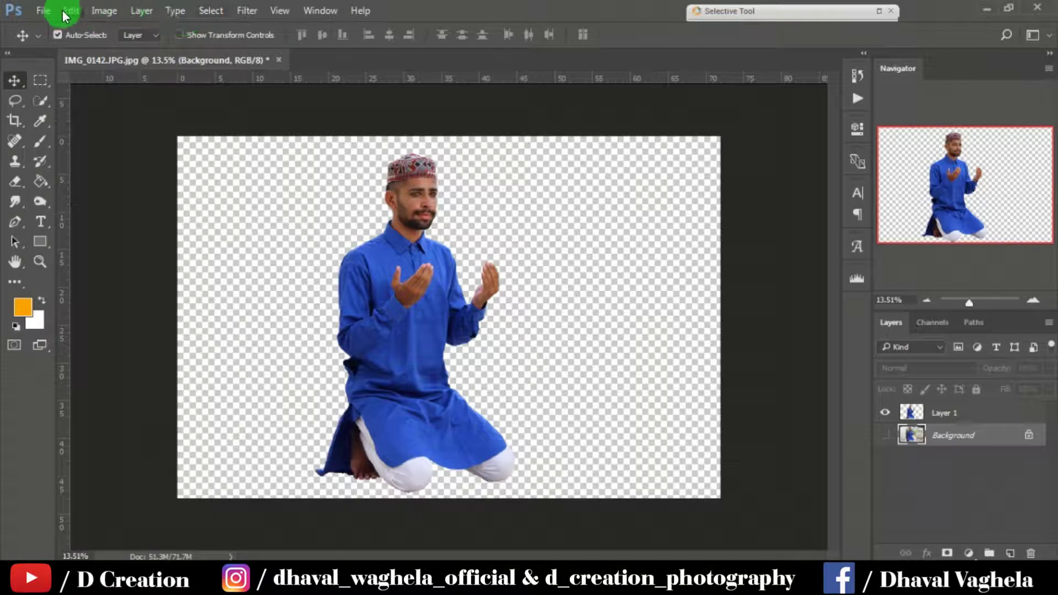
Place the mosque image 773194-768x656 into the document as a linked layer
left_click(43, 10)
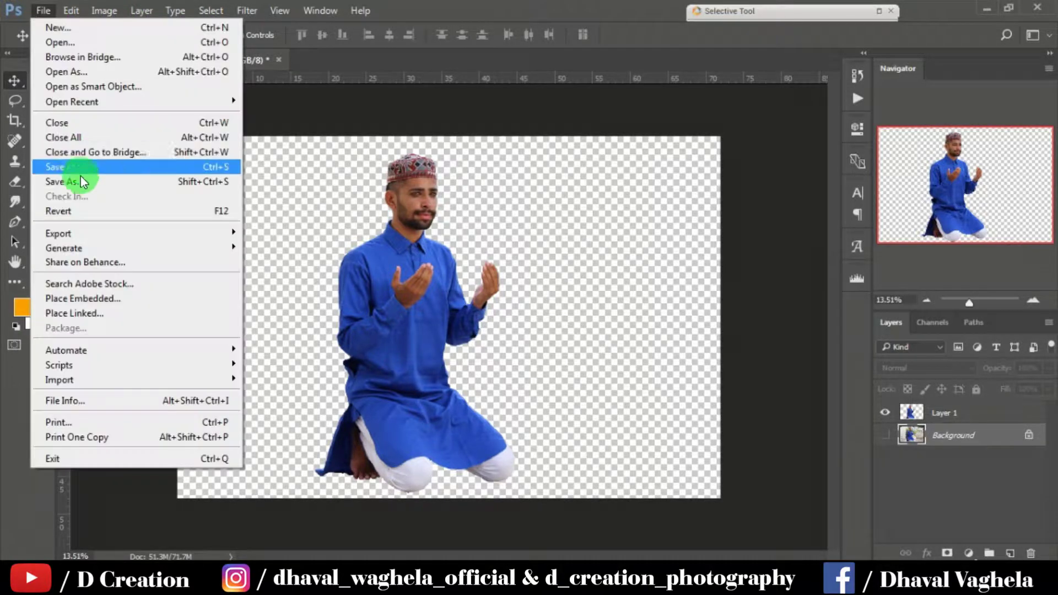
left_click(111, 309)
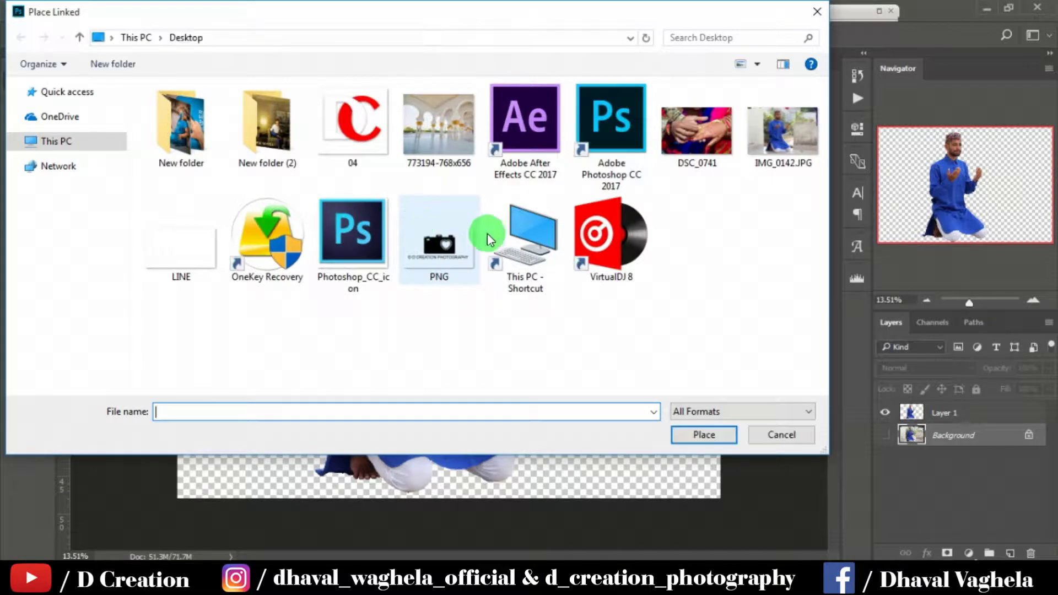
double_click(442, 136)
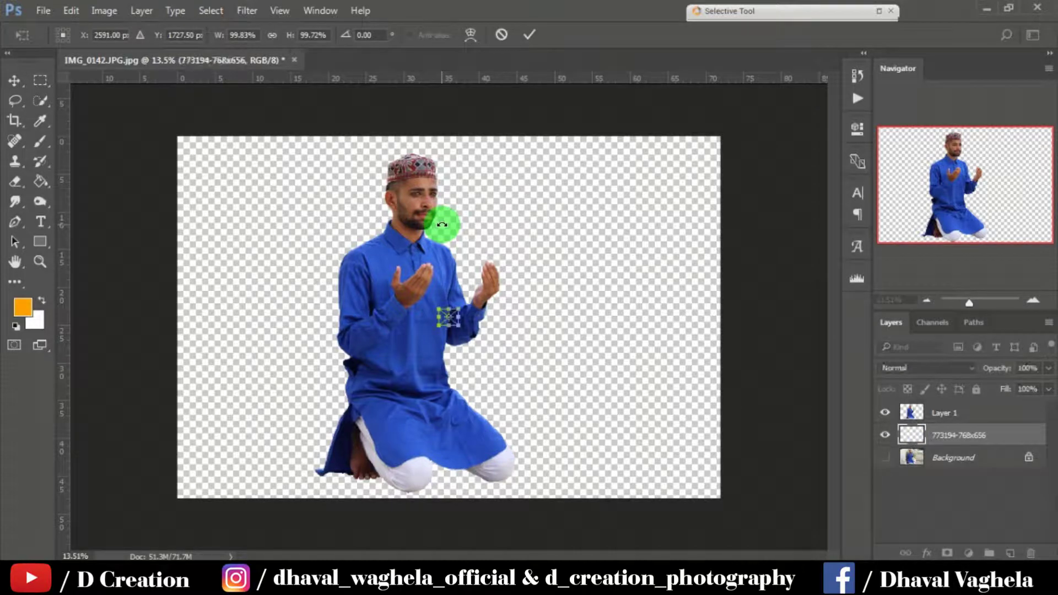
Scale up and position the mosque image to cover the whole canvas behind the man
left_click_drag(459, 329, 757, 511)
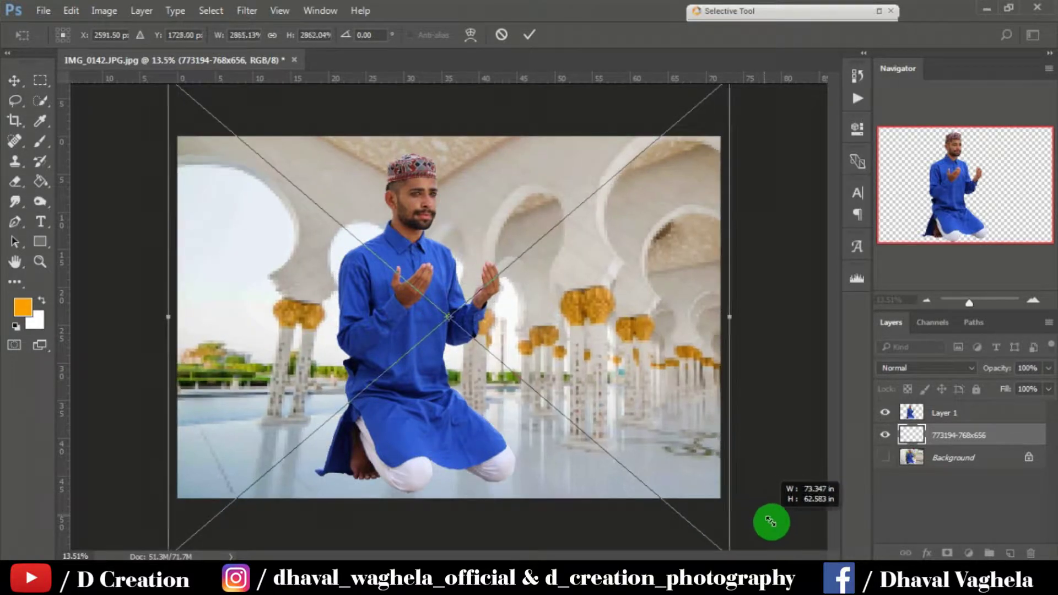
left_click_drag(757, 511, 772, 523)
left_click_drag(666, 428, 635, 363)
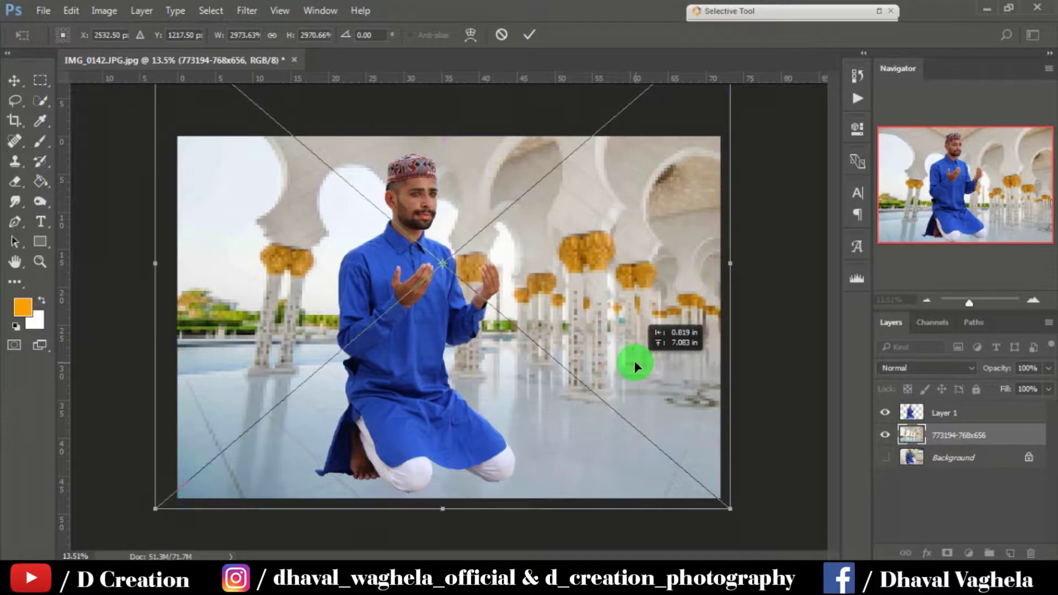
left_click_drag(634, 362, 634, 360)
key("Return")
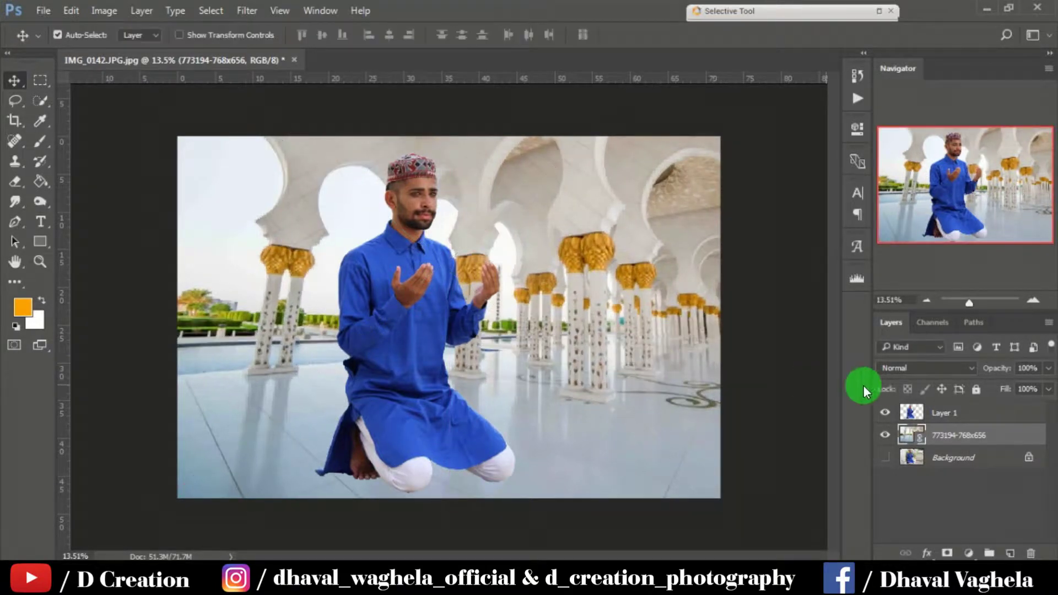
Rasterize the placed mosque image layer
left_click(872, 413)
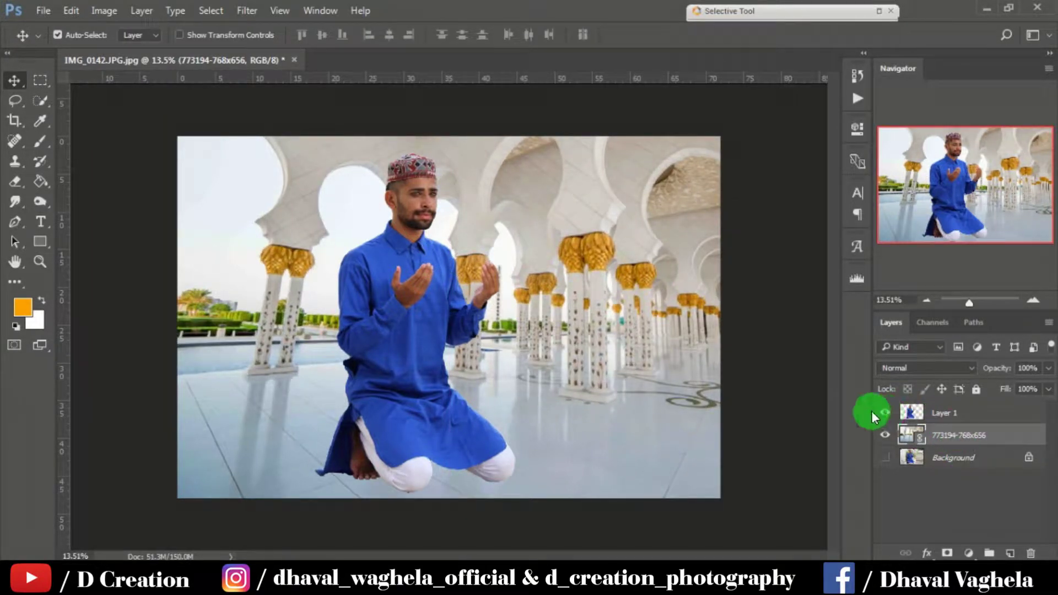
right_click(590, 316)
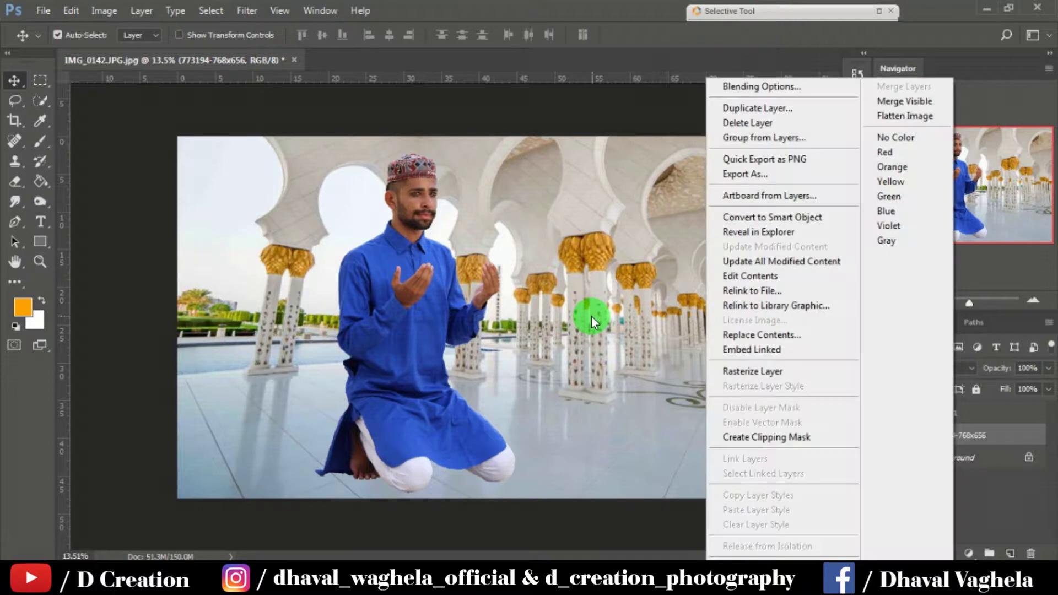
left_click(775, 368)
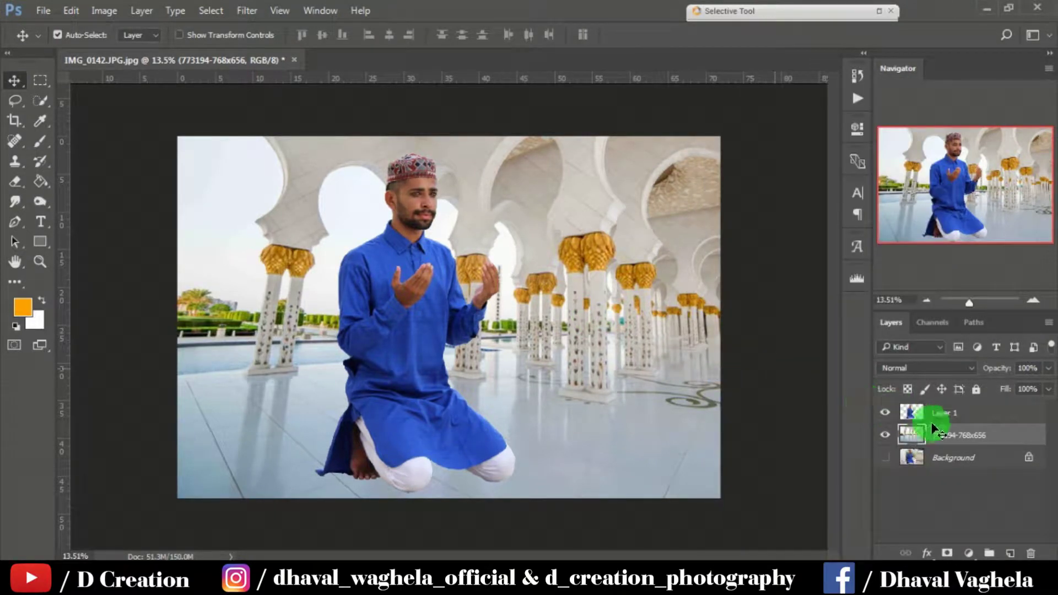
Scale the man on Layer 1 down to about 79% and shift him slightly right
left_click_drag(918, 421, 931, 433)
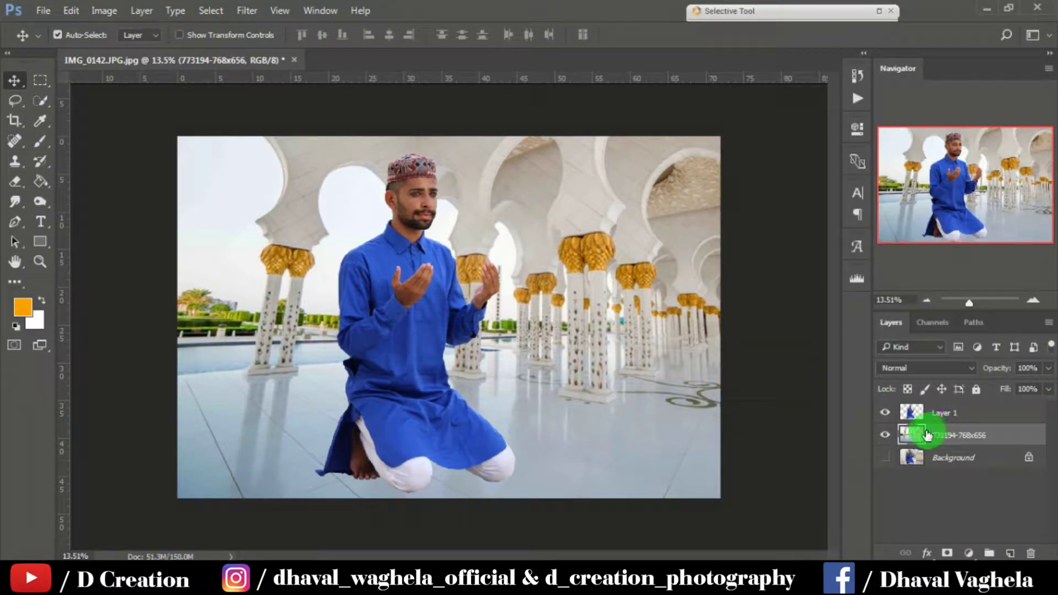
left_click(914, 418)
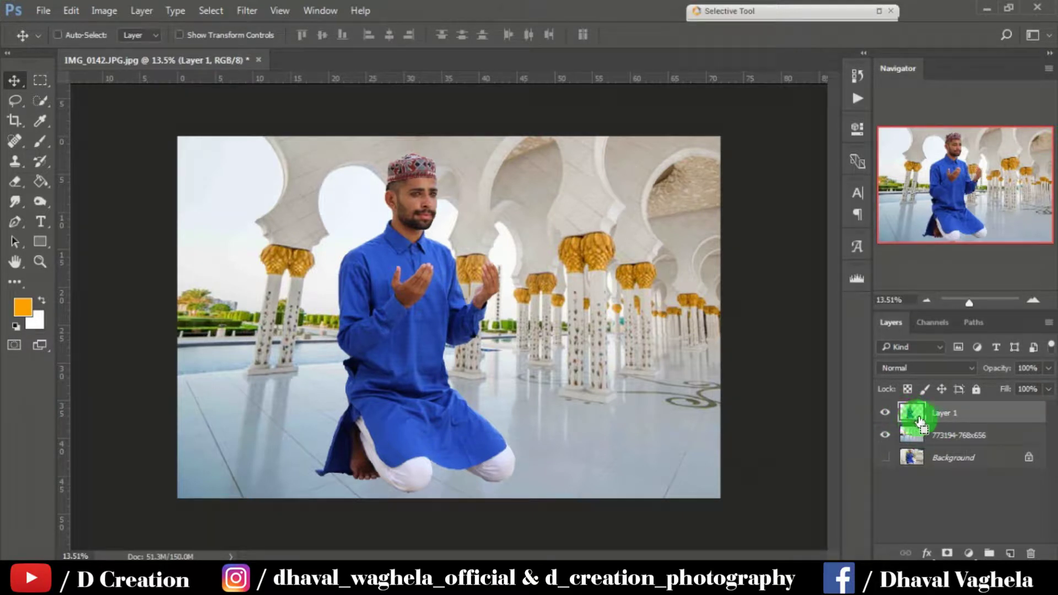
key("ctrl+t")
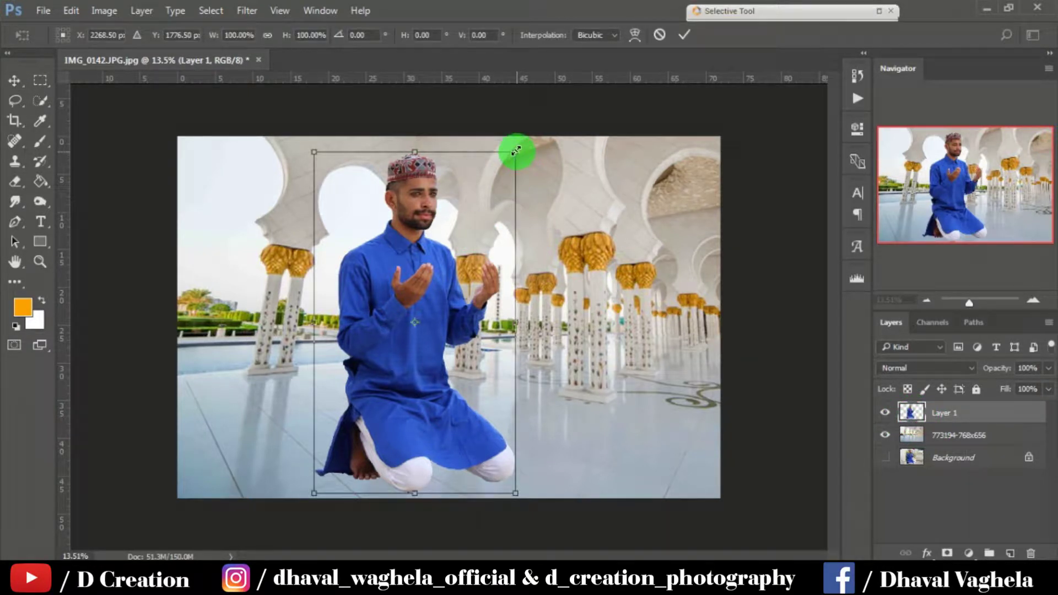
left_click_drag(516, 150, 497, 180)
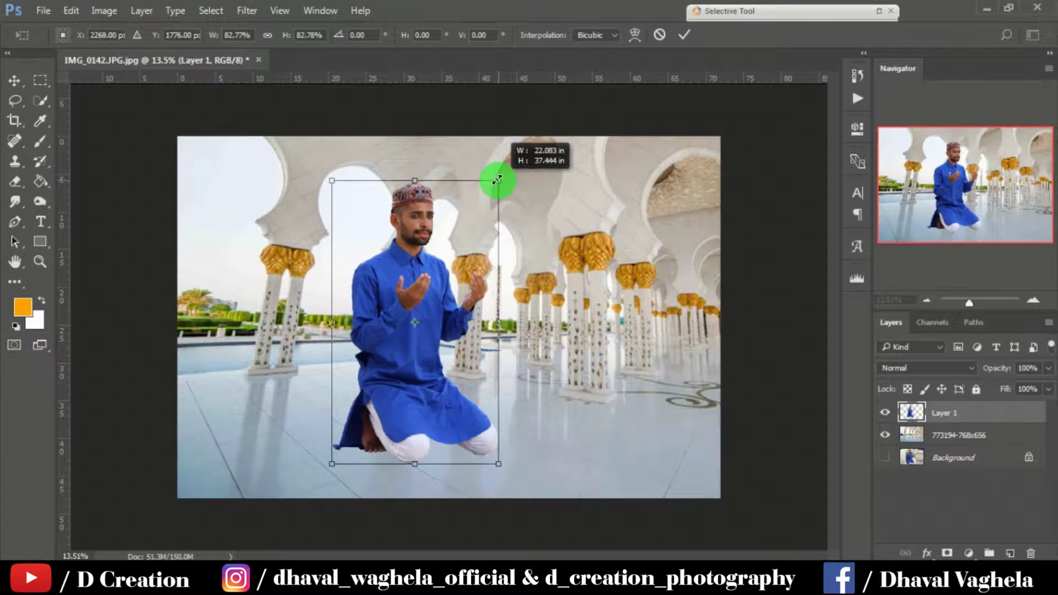
left_click_drag(496, 180, 494, 188)
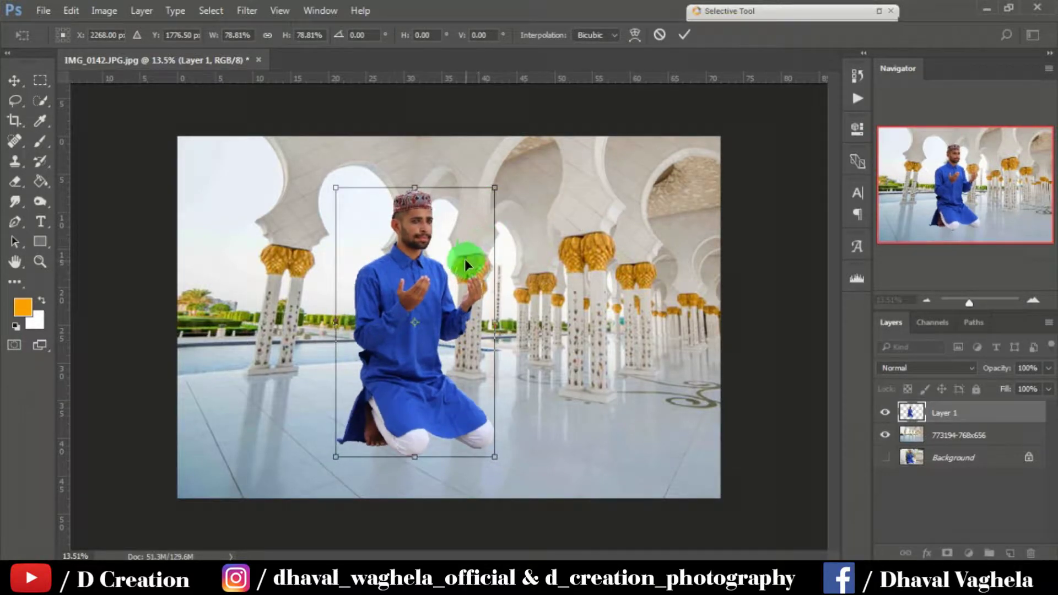
left_click_drag(464, 259, 466, 263)
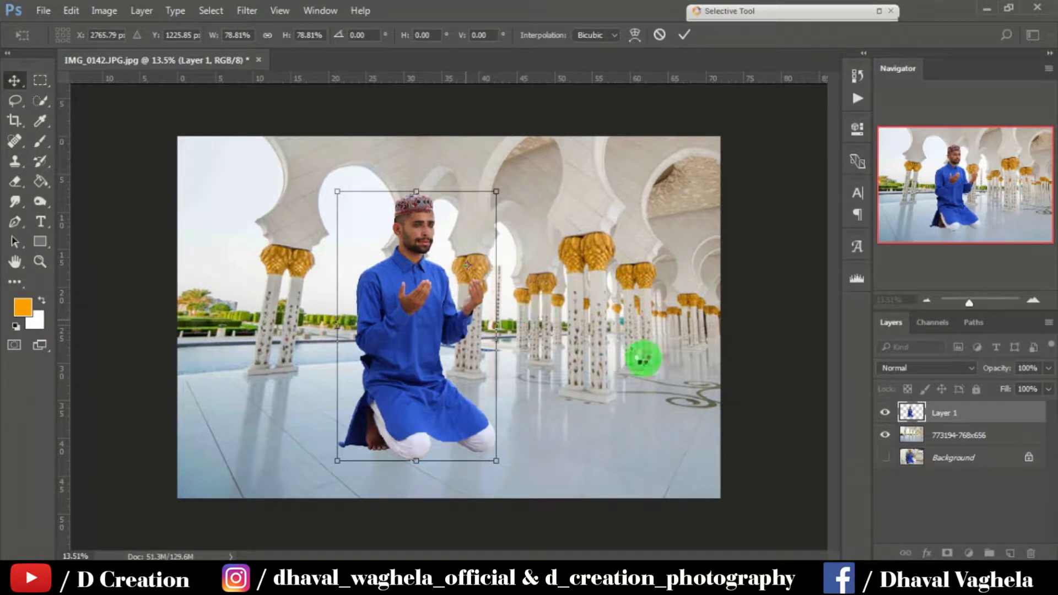
key("Return")
In Camera Raw on the mosque layer, set Contrast +47, Highlights -75, Shadows +31, Whites -65, Blacks +18
left_click(942, 426)
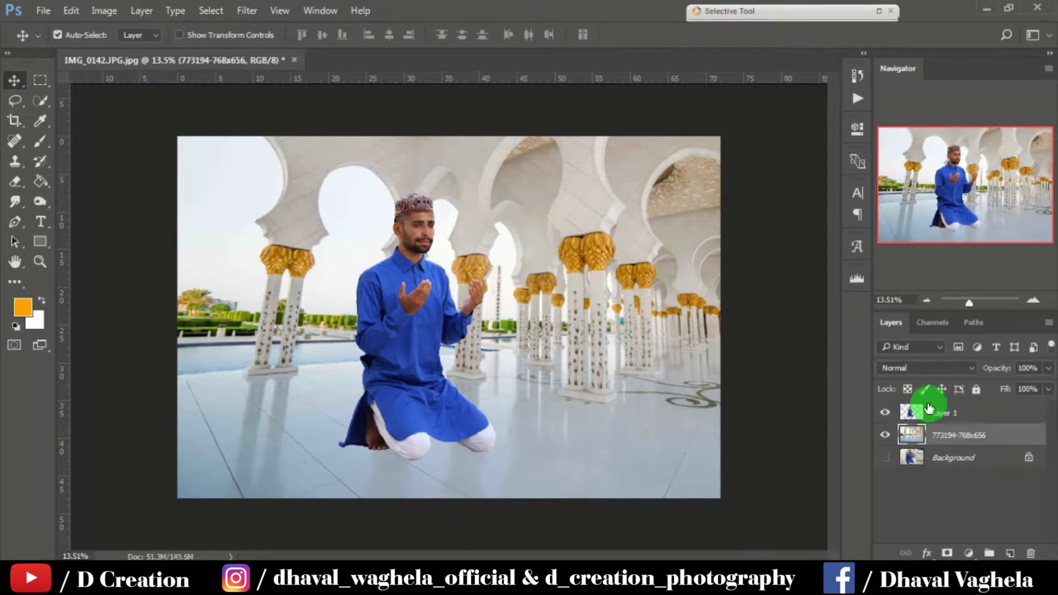
left_click(246, 11)
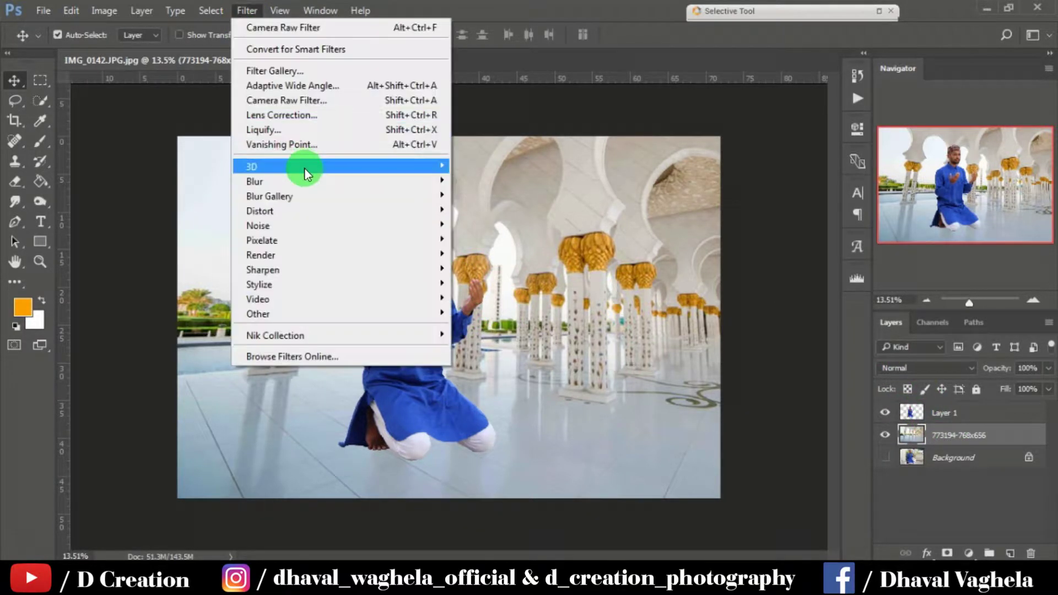
left_click(308, 100)
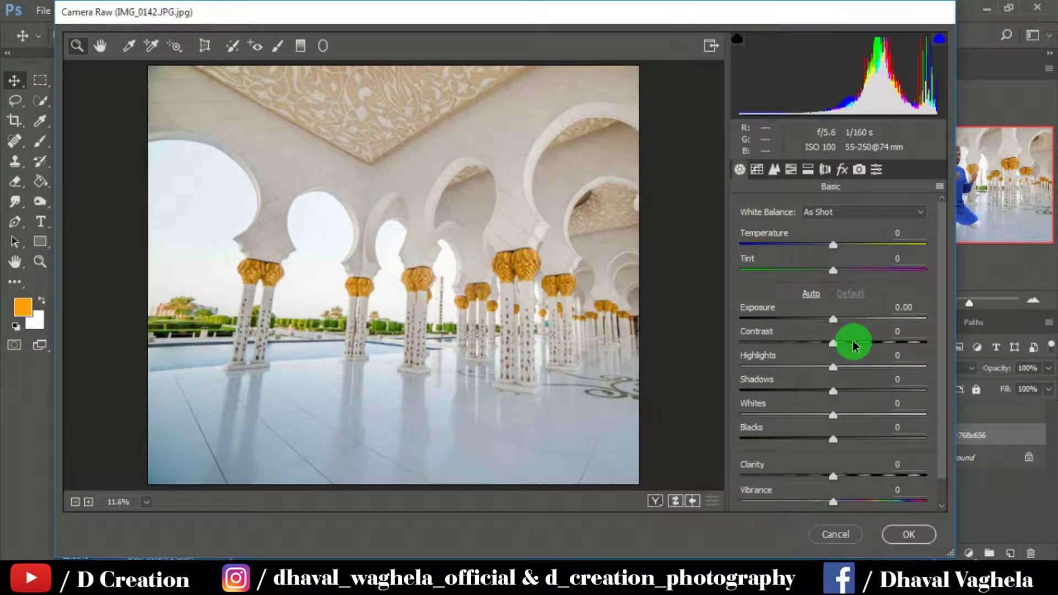
left_click(852, 343)
left_click(875, 342)
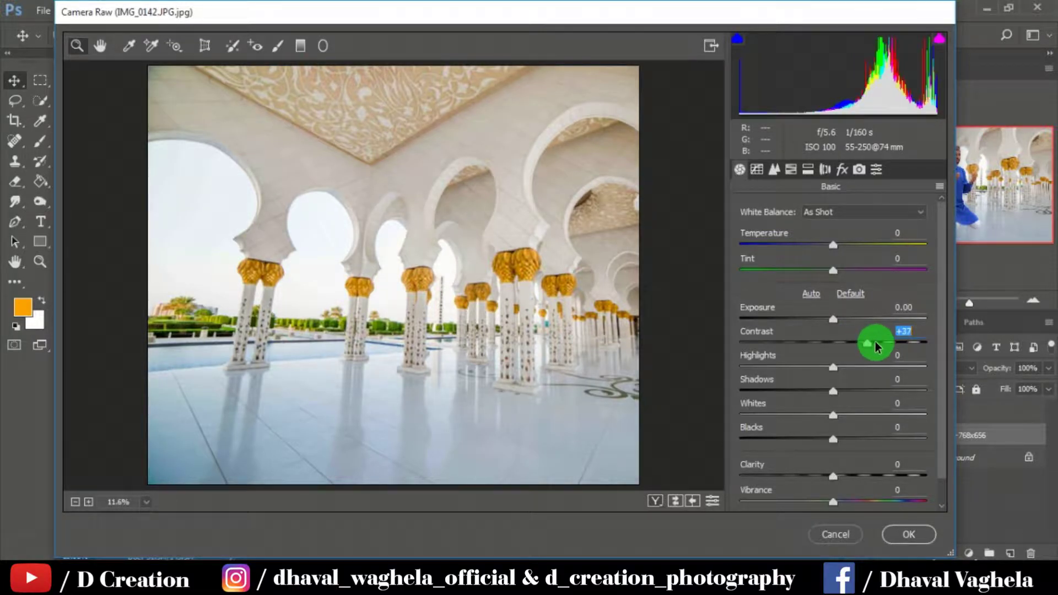
left_click_drag(835, 368, 760, 368)
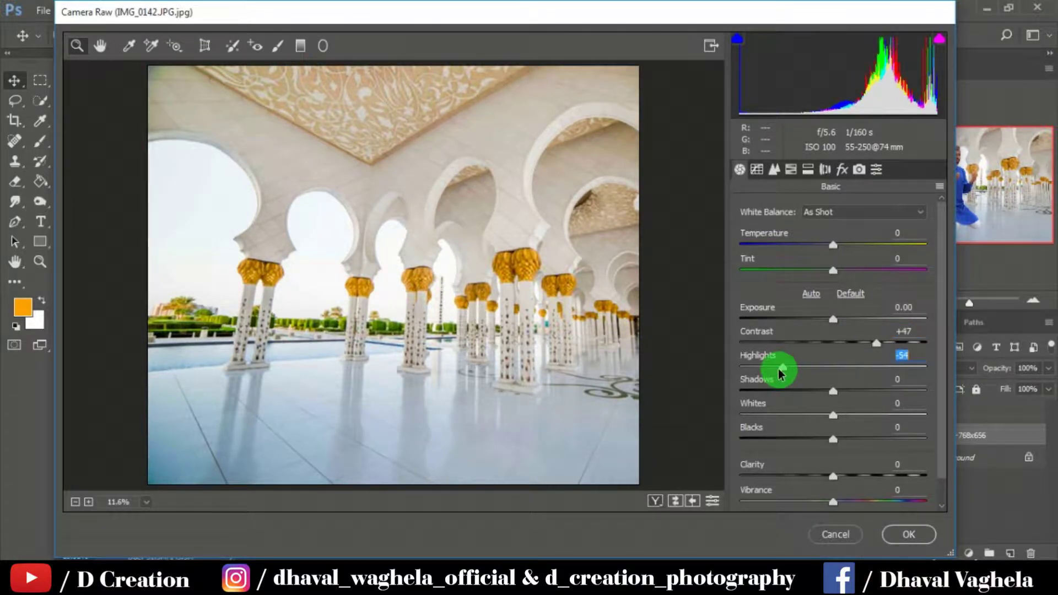
left_click_drag(796, 414, 773, 415)
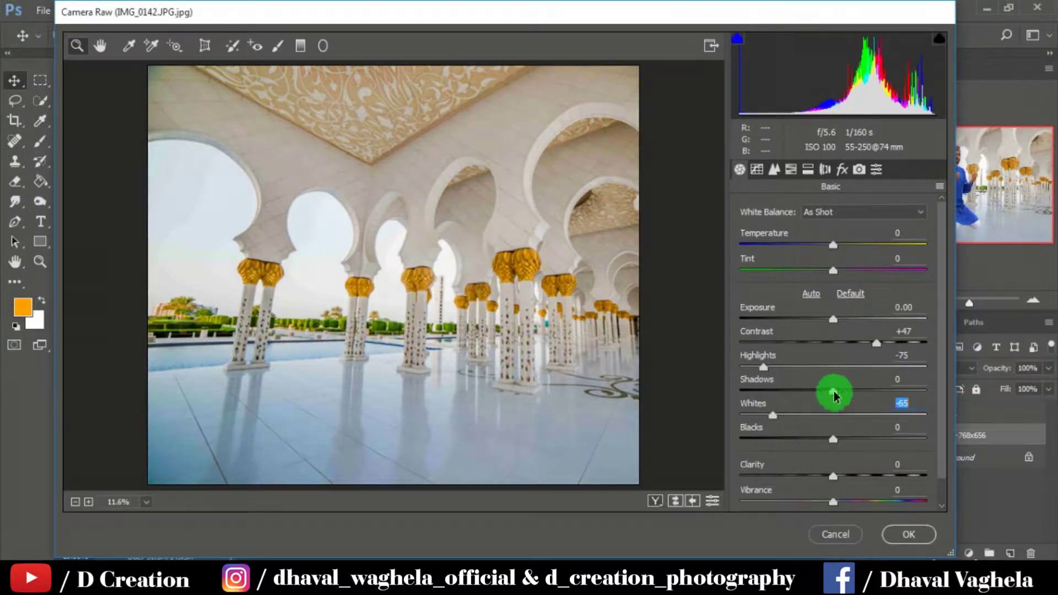
left_click_drag(833, 393, 861, 390)
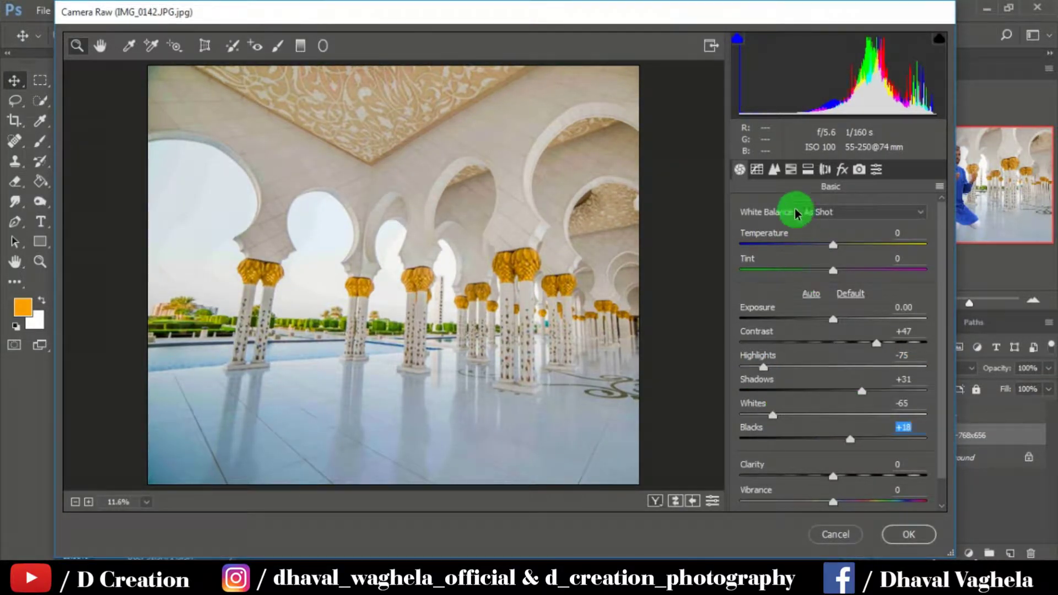
Adjust the orange luminance in the mosque background's HSL settings
left_click(776, 170)
left_click(788, 172)
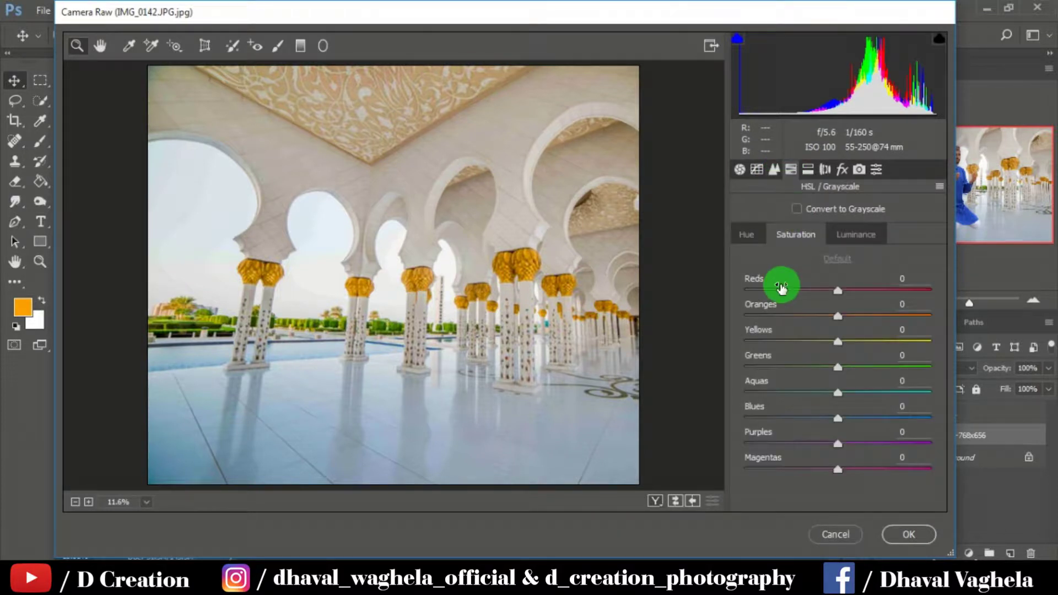
left_click(844, 233)
left_click(862, 316)
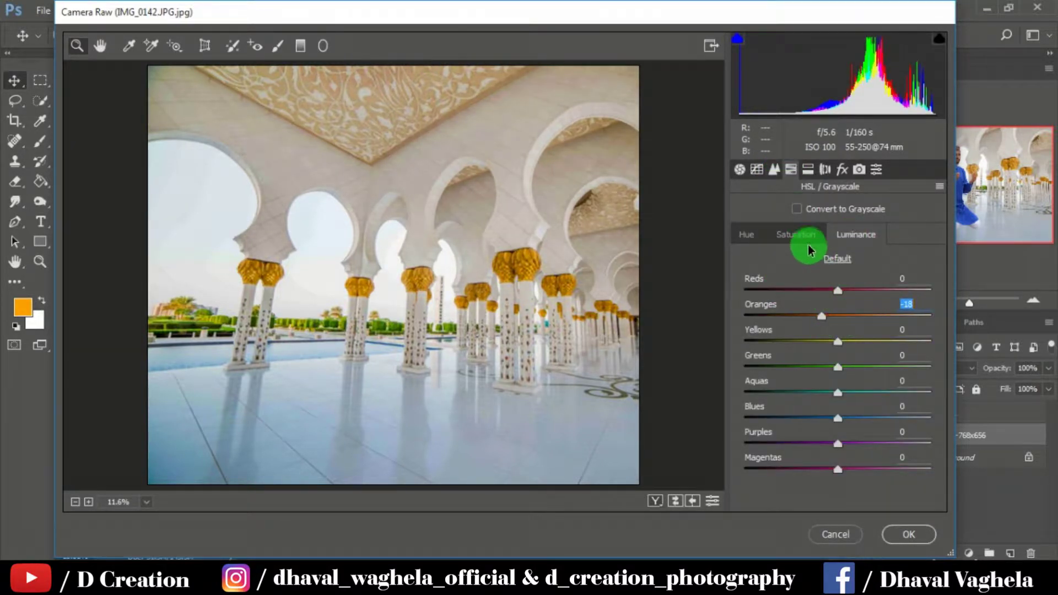
Set saturation Oranges +42, Yellows +83, Greens +100 and Greens hue -100, then apply
left_click(796, 234)
left_click_drag(835, 346, 914, 341)
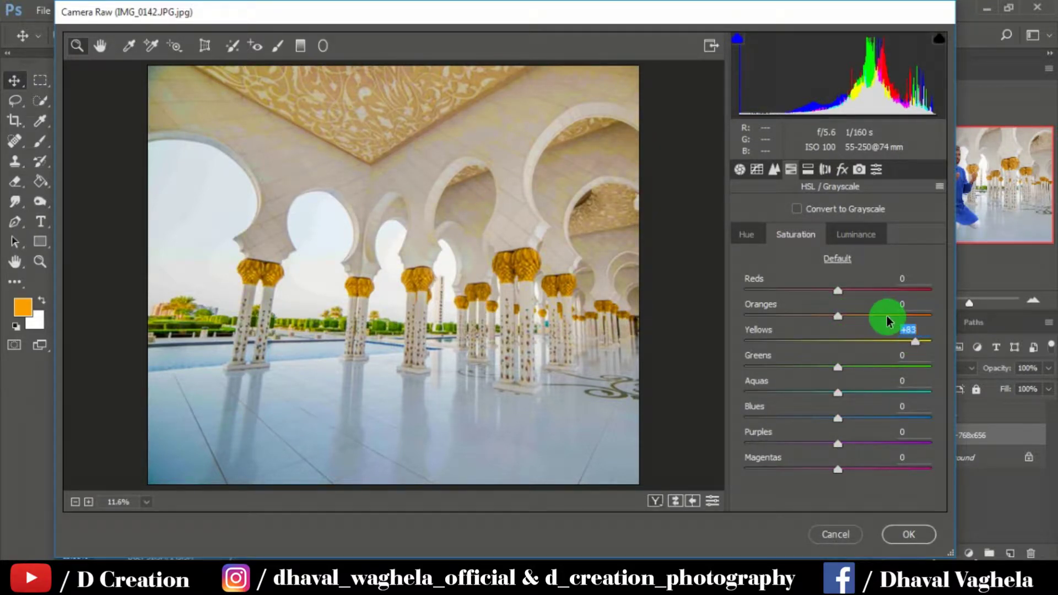
left_click_drag(885, 319, 878, 319)
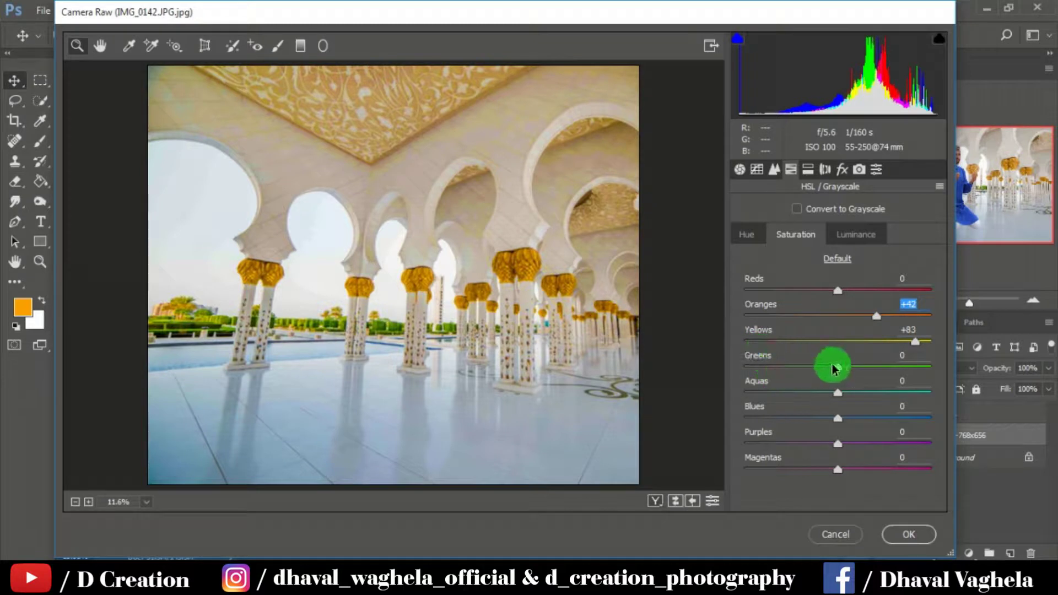
left_click_drag(836, 366, 916, 357)
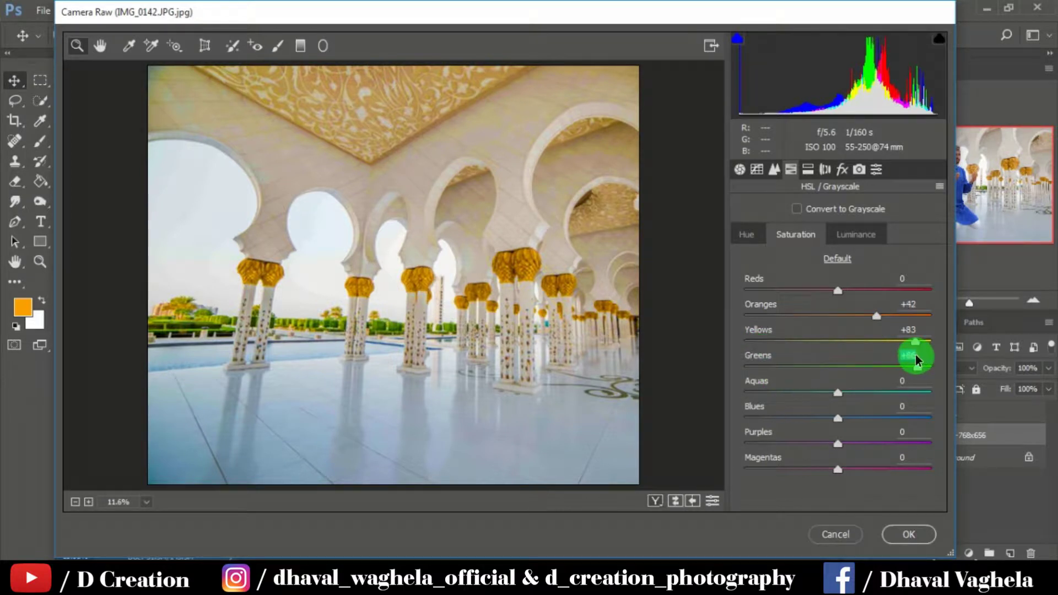
left_click(747, 231)
left_click_drag(836, 366, 736, 378)
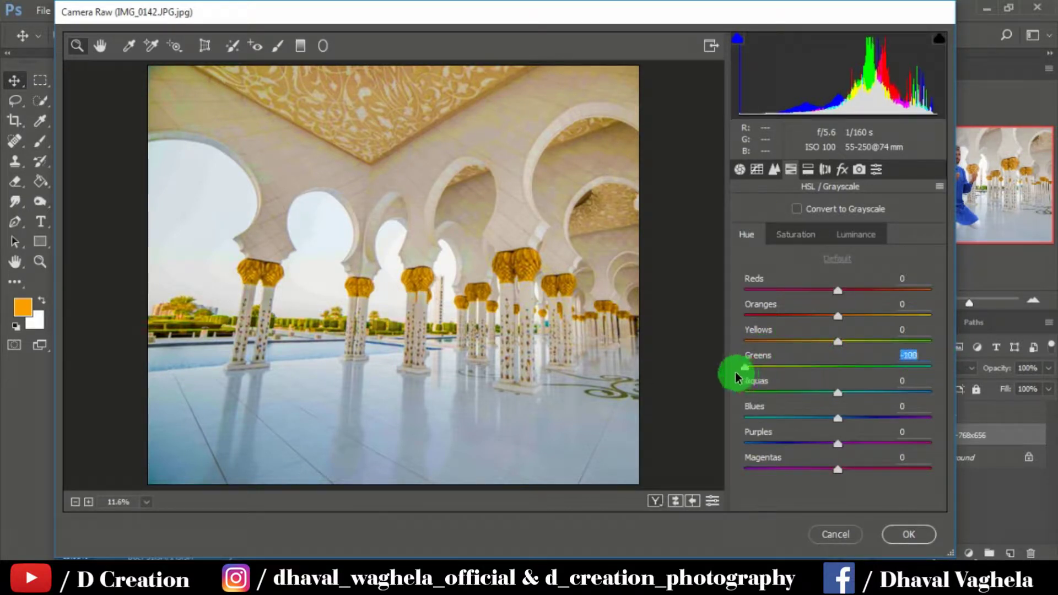
left_click(906, 533)
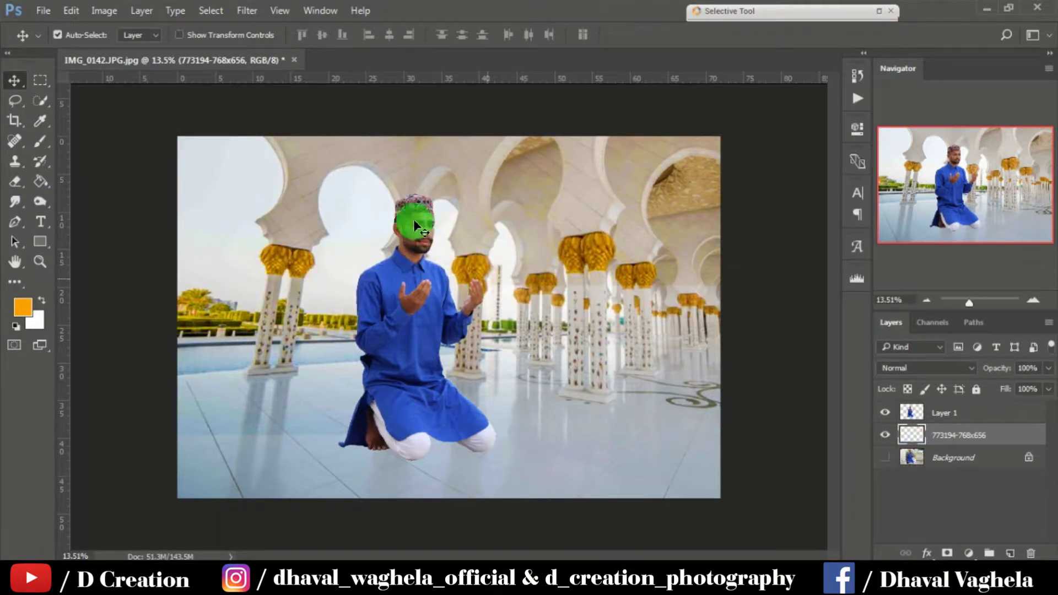
Add a Tilt-Shift blur and angle its focus band about -23 degrees across the man
left_click(253, 12)
mouse_move(307, 181)
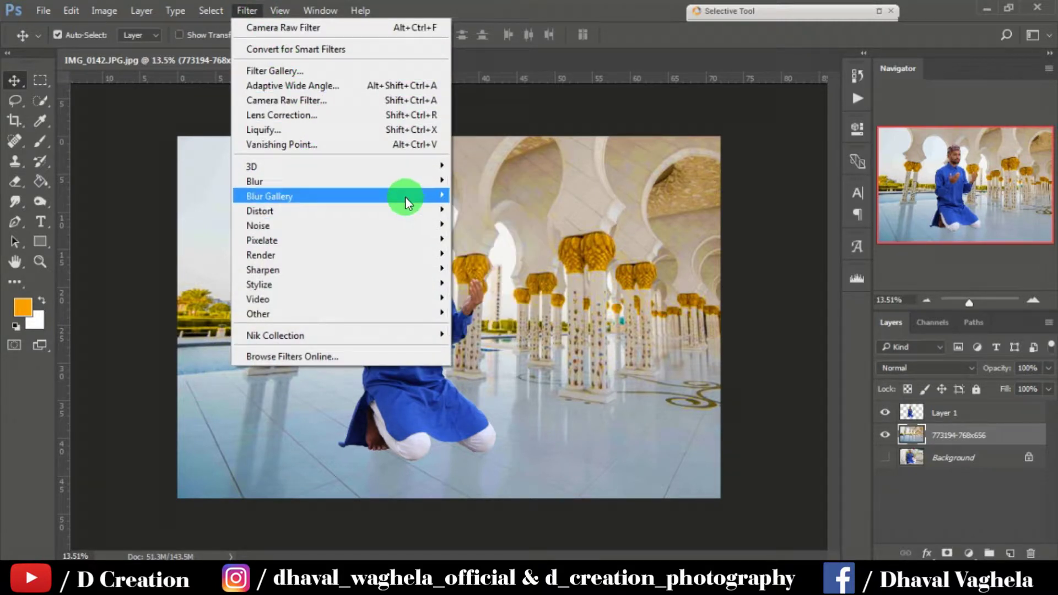
mouse_move(269, 196)
left_click(501, 241)
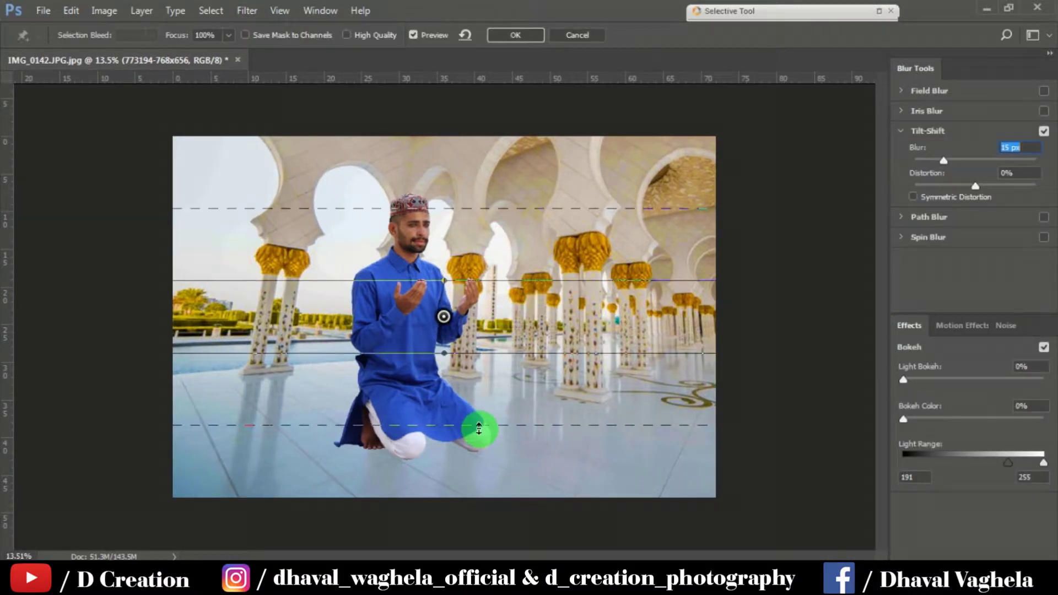
left_click_drag(455, 352, 472, 547)
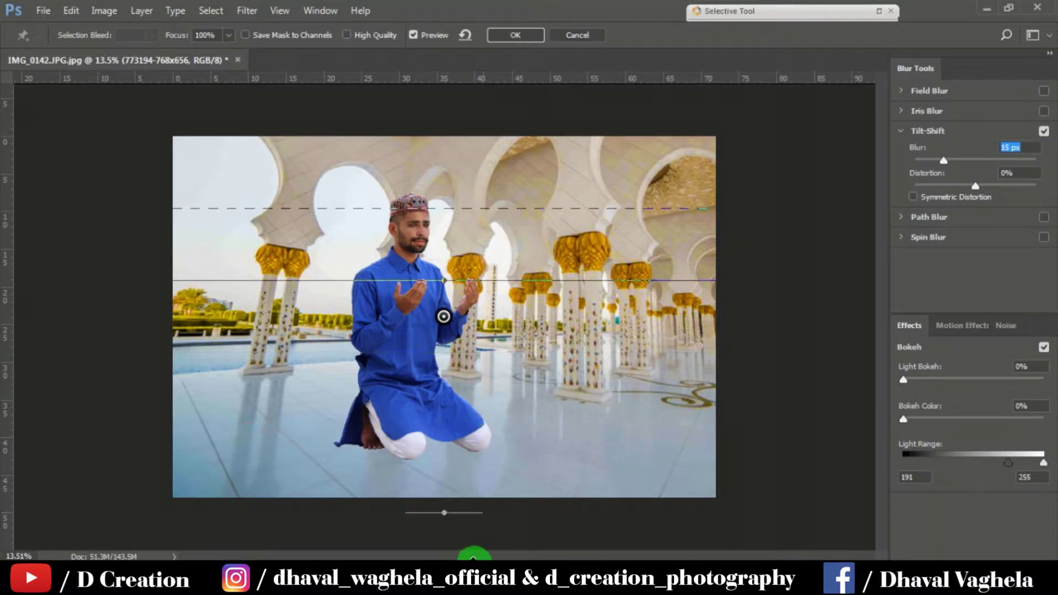
left_click(441, 254)
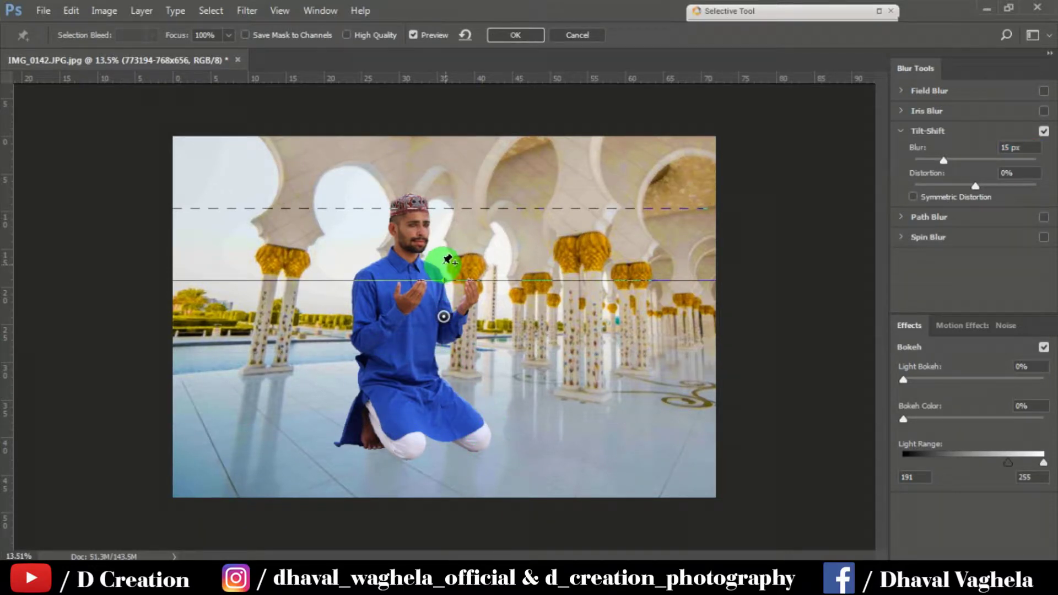
left_click_drag(442, 277, 457, 268)
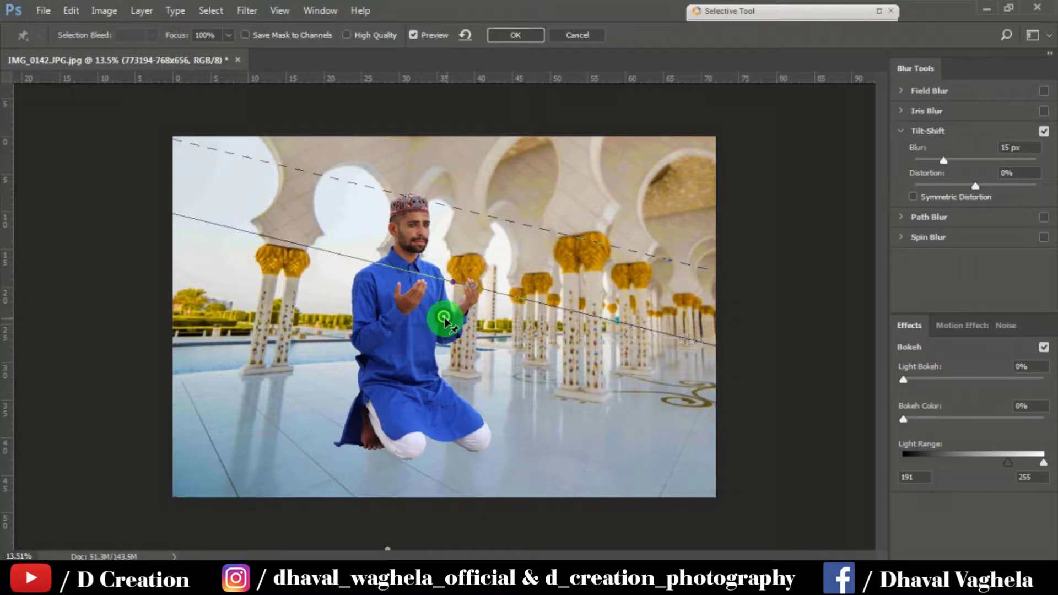
left_click_drag(444, 316, 438, 334)
left_click_drag(429, 377, 420, 432)
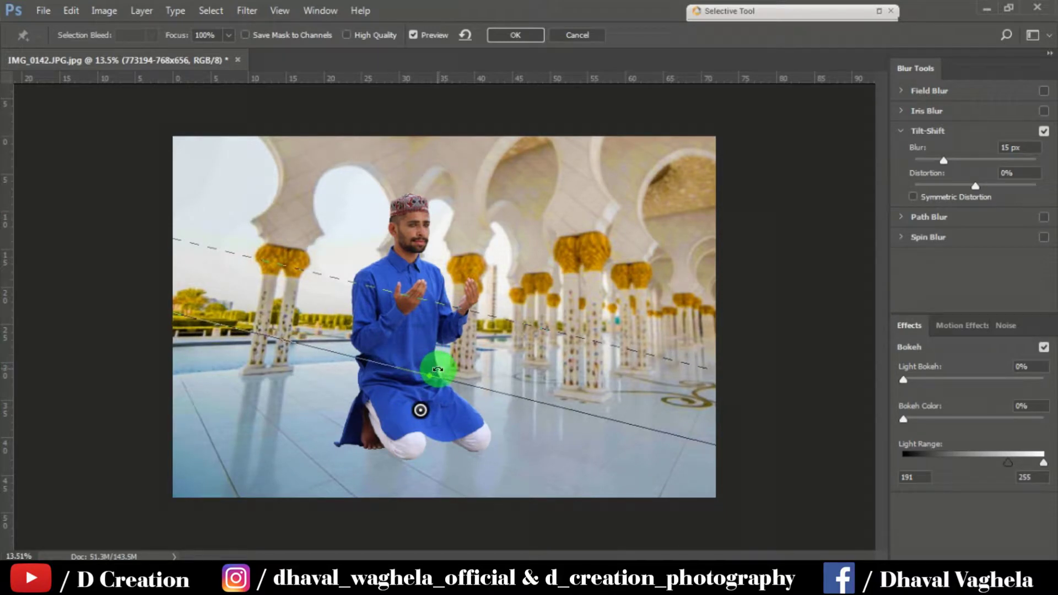
left_click_drag(433, 368, 439, 348)
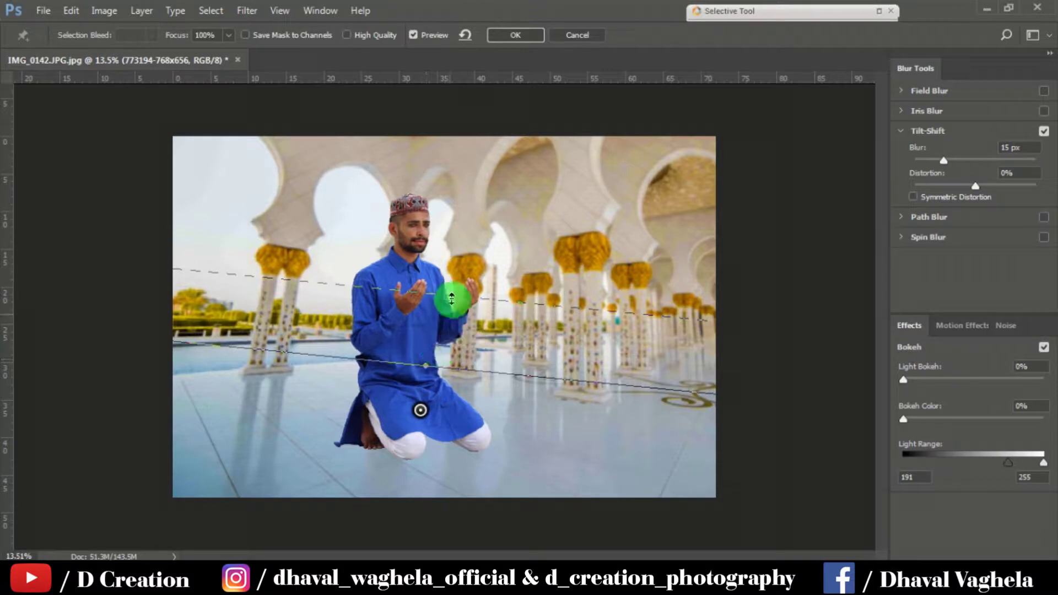
left_click_drag(453, 295, 453, 342)
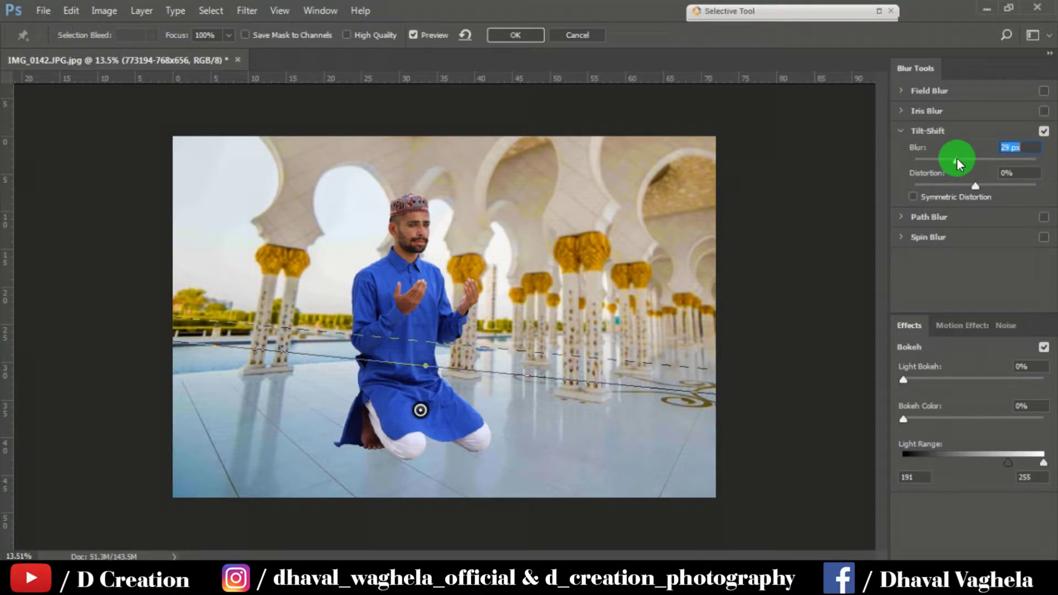
Set the tilt-shift blur to 29 px with 19% light bokeh and apply it
left_click_drag(957, 159, 961, 159)
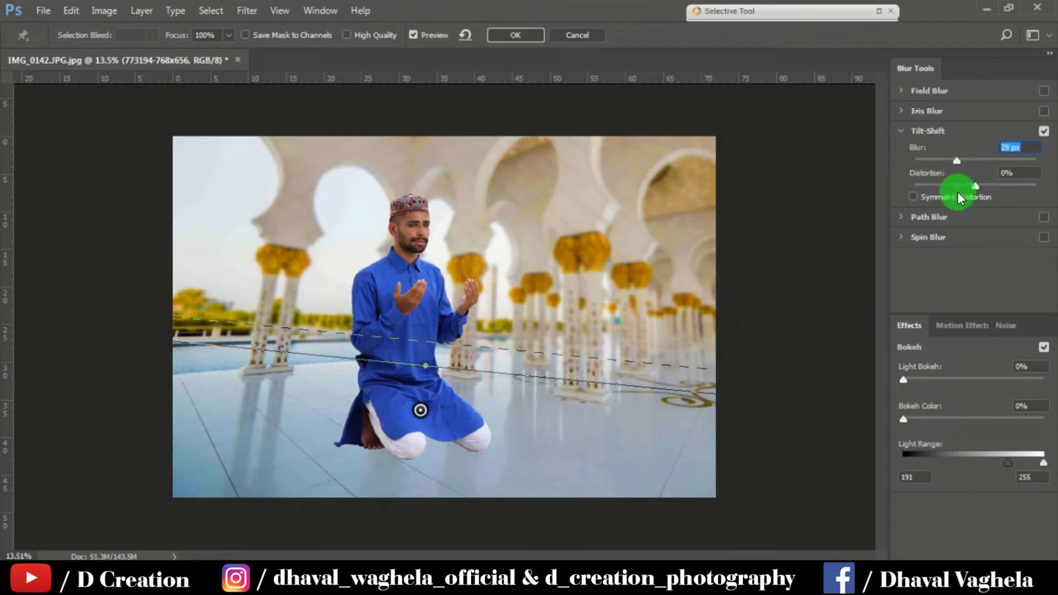
mouse_move(904, 379)
left_mouse_down()
mouse_move(940, 379)
mouse_move(924, 382)
left_mouse_up()
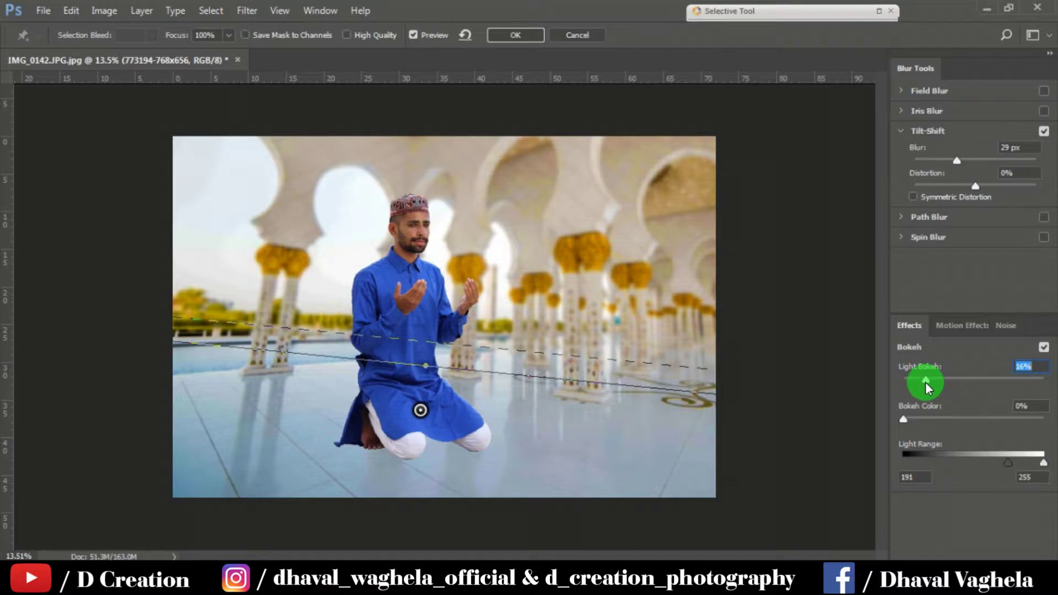
left_click_drag(913, 382, 923, 382)
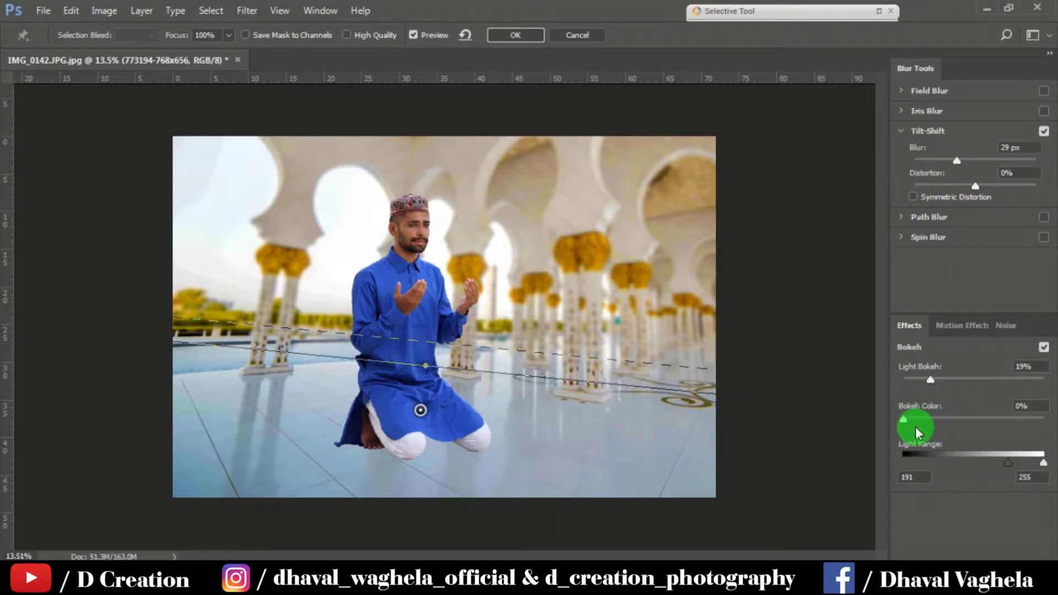
left_click(533, 37)
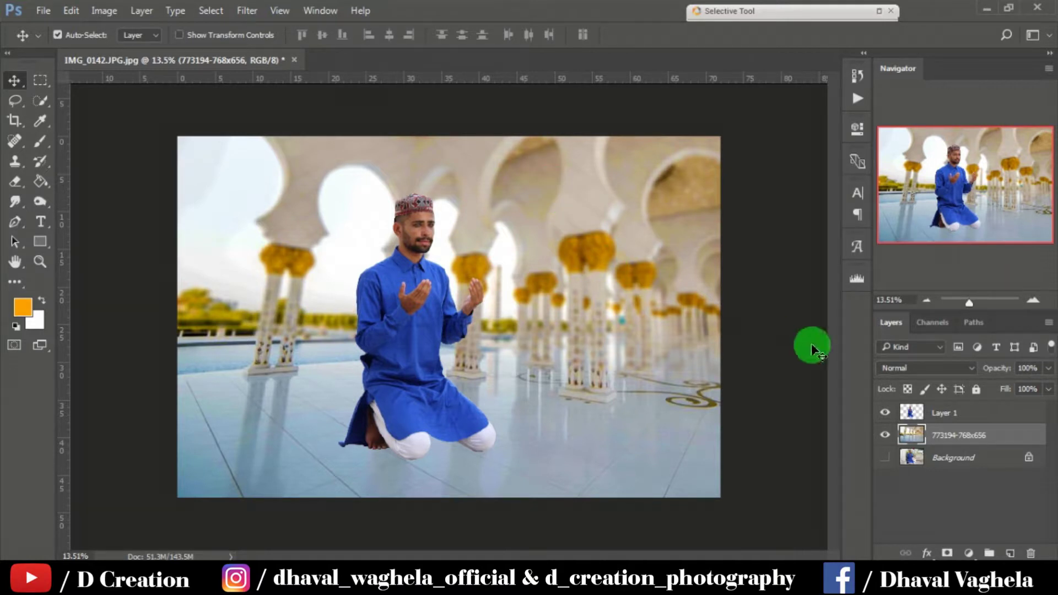
In Camera Raw on the man's layer, set Contrast/Highlights +43, Shadows +39, Whites/Blacks +23, Clarity +42, Vibrance +15
left_click(943, 412)
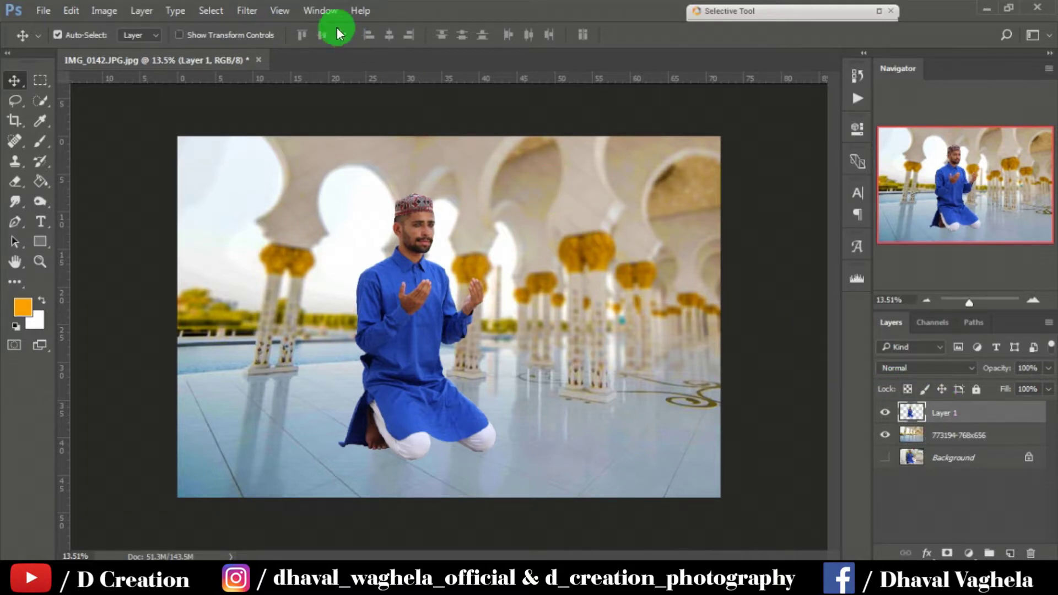
left_click(247, 10)
left_click(284, 100)
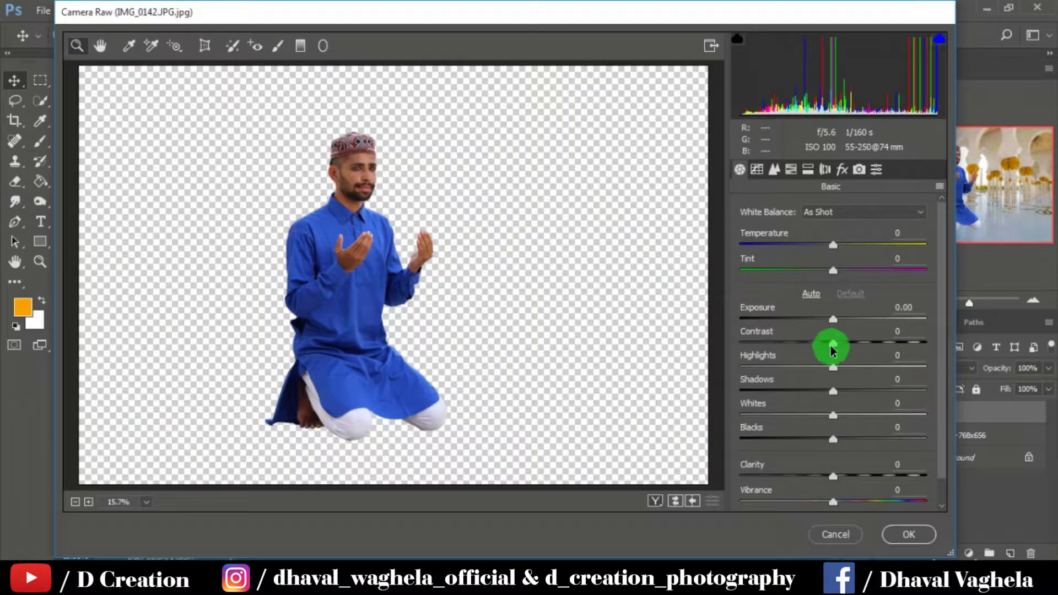
left_click_drag(833, 342, 873, 345)
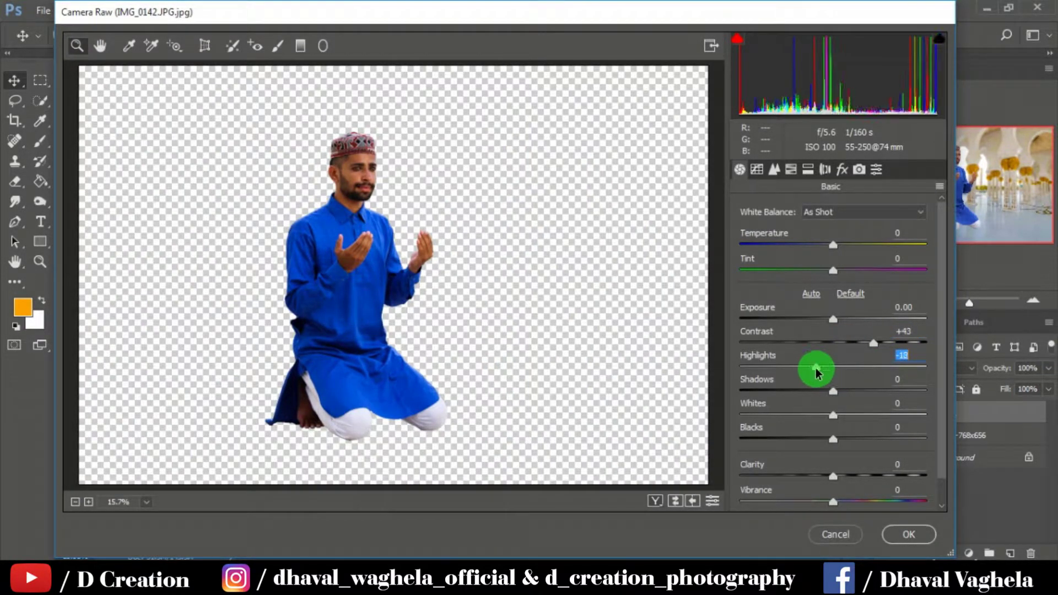
mouse_move(832, 366)
left_mouse_down()
mouse_move(801, 367)
mouse_move(870, 368)
left_mouse_up()
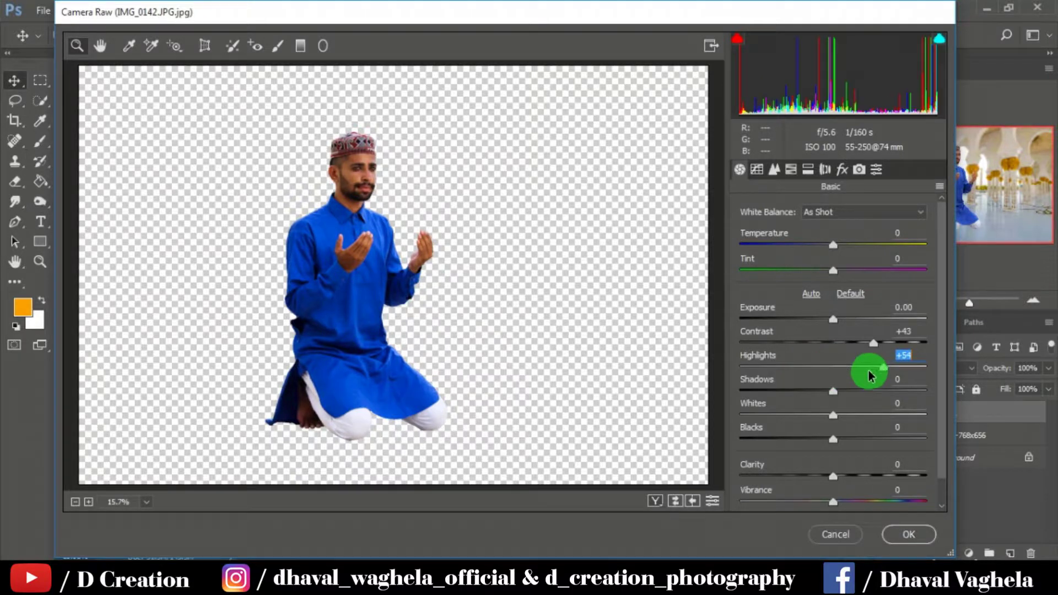
mouse_move(833, 414)
left_mouse_down()
mouse_move(854, 414)
mouse_move(869, 390)
left_mouse_up()
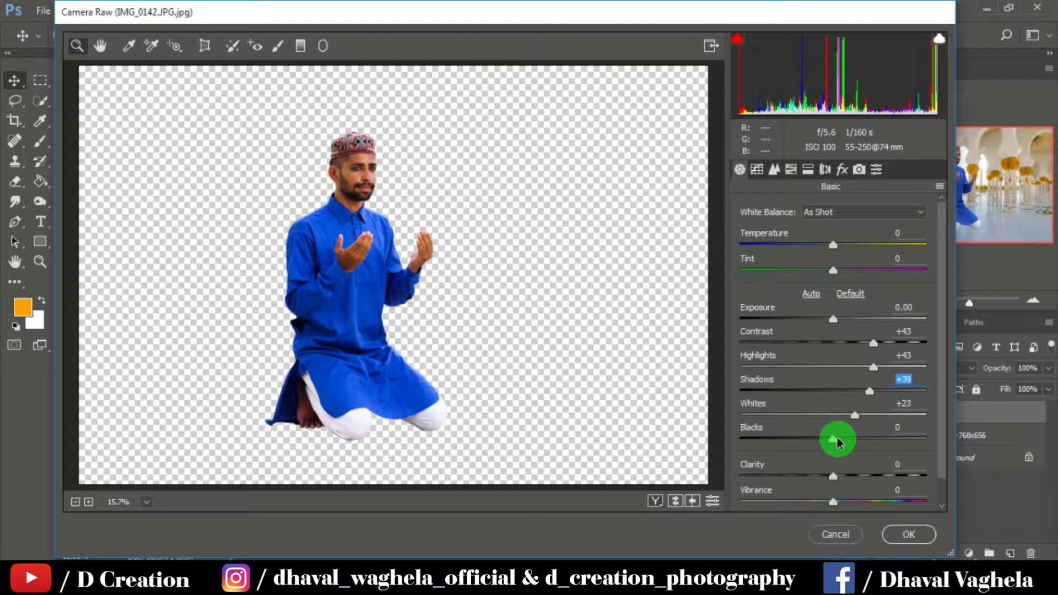
left_click_drag(838, 437, 859, 438)
mouse_move(832, 477)
left_mouse_down()
mouse_move(871, 476)
mouse_move(846, 501)
left_mouse_up()
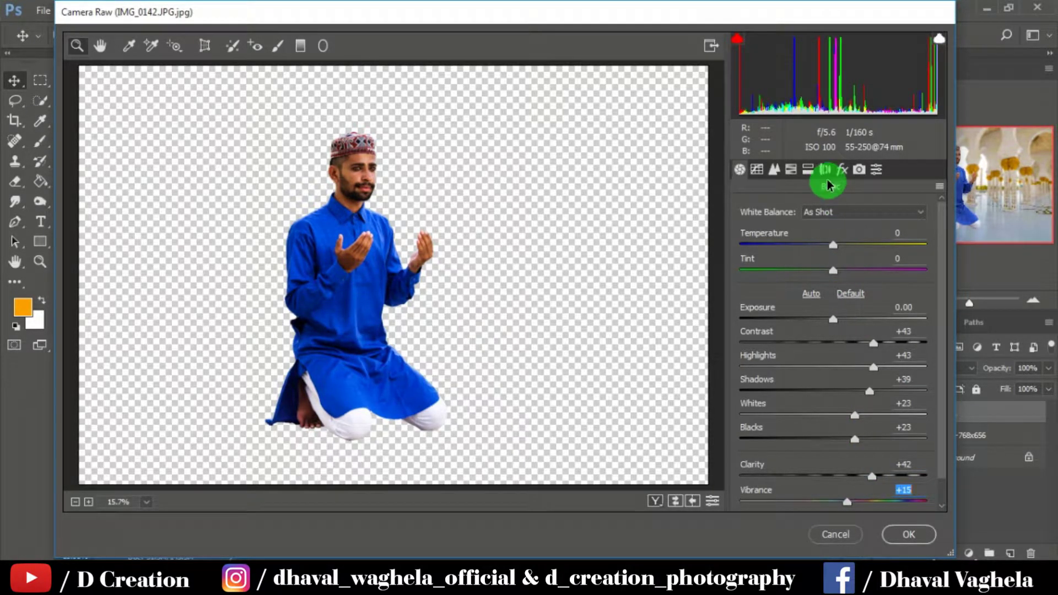
left_click(791, 169)
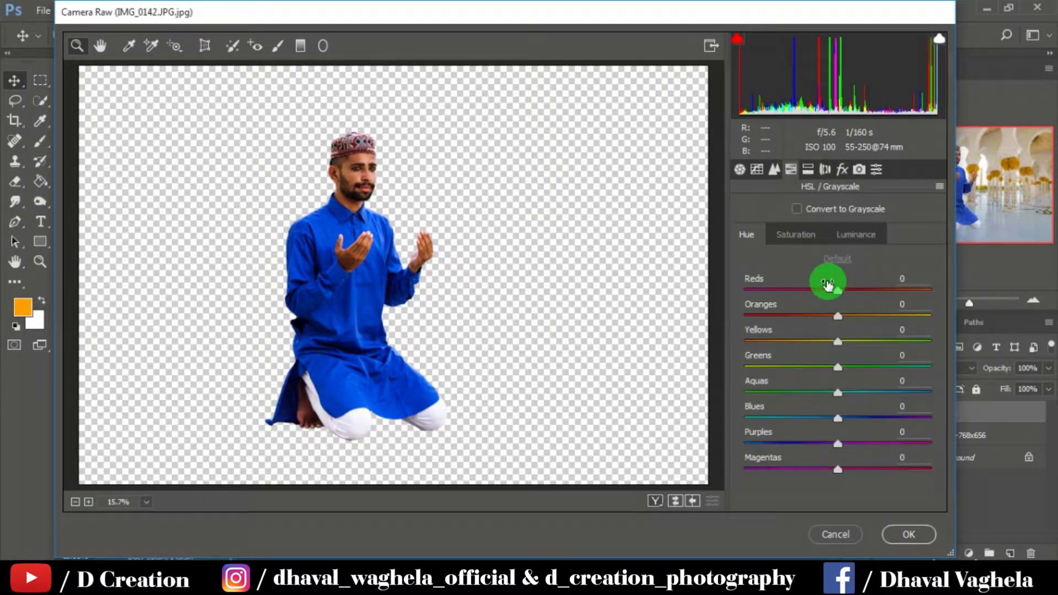
Set Oranges luminance to +51, Reds saturation to +30 and Yellows saturation to +100
left_click(817, 233)
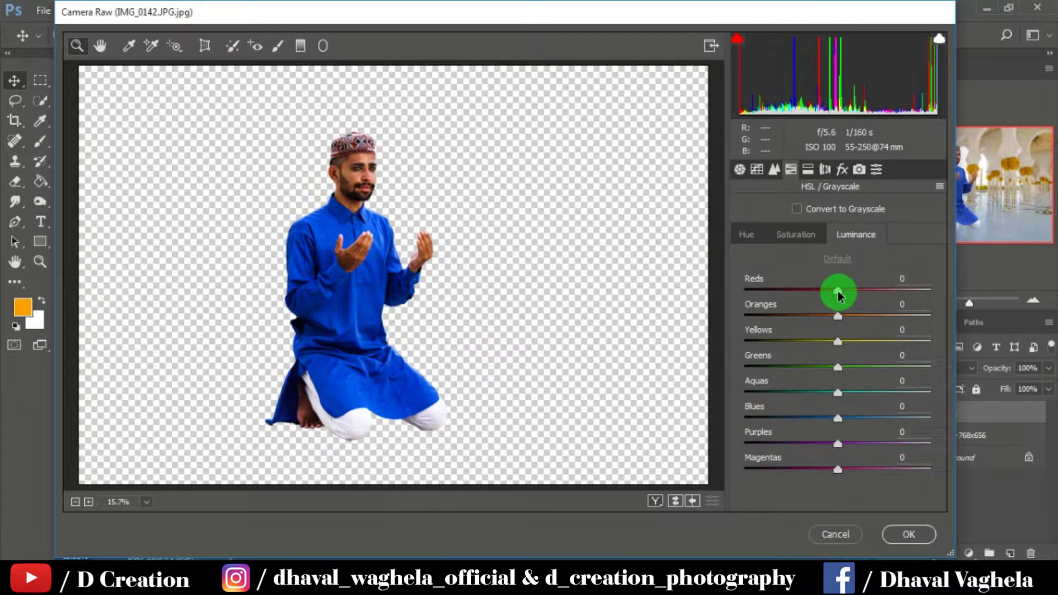
mouse_move(838, 296)
left_mouse_down()
mouse_move(863, 297)
mouse_move(840, 292)
mouse_move(882, 318)
left_mouse_up()
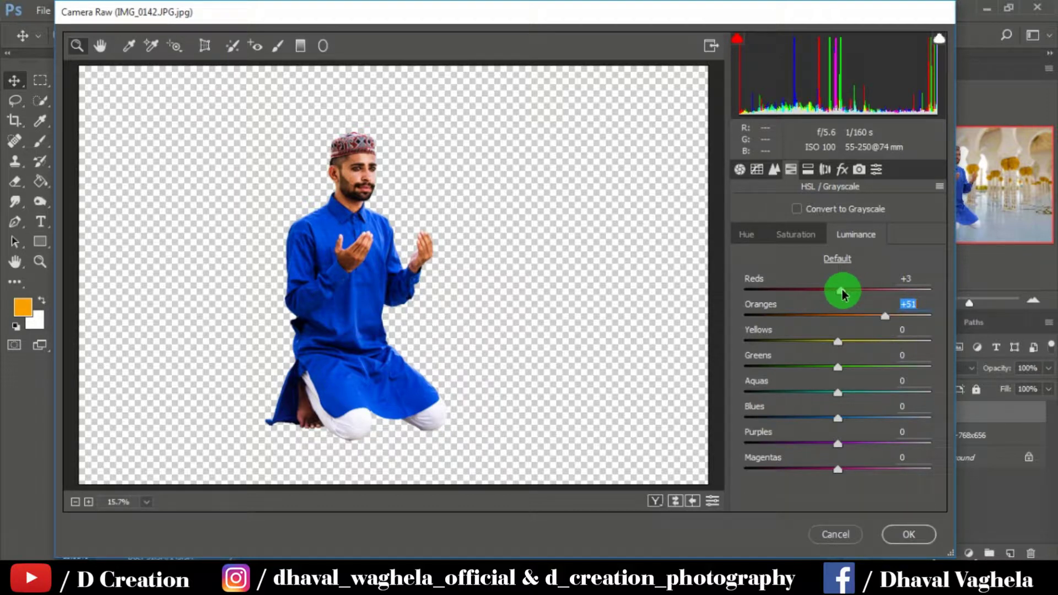
left_click(799, 235)
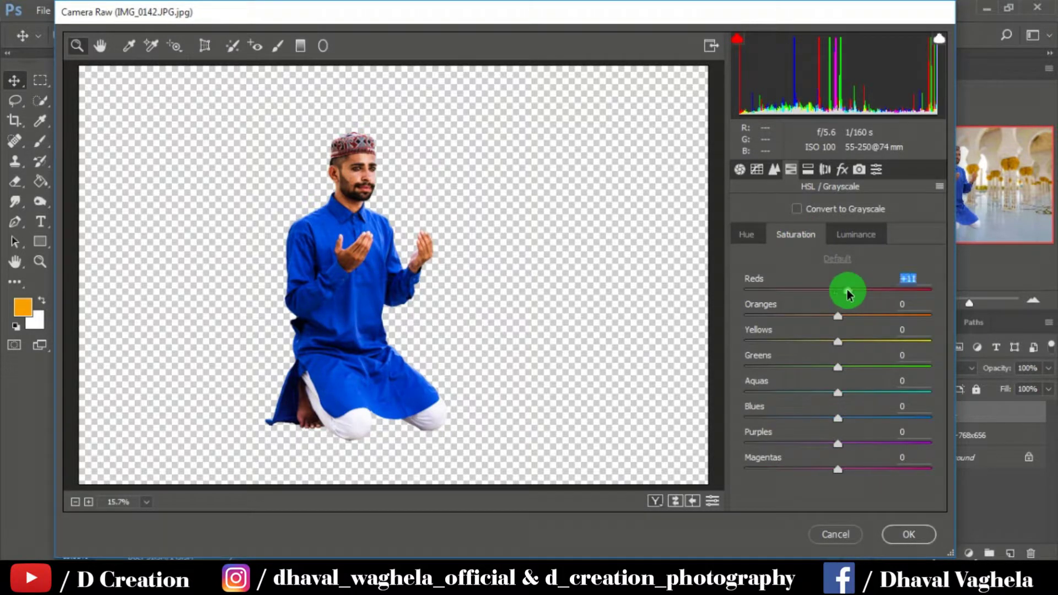
left_click_drag(846, 292, 864, 289)
mouse_move(837, 341)
left_mouse_down()
mouse_move(865, 332)
mouse_move(940, 343)
left_mouse_up()
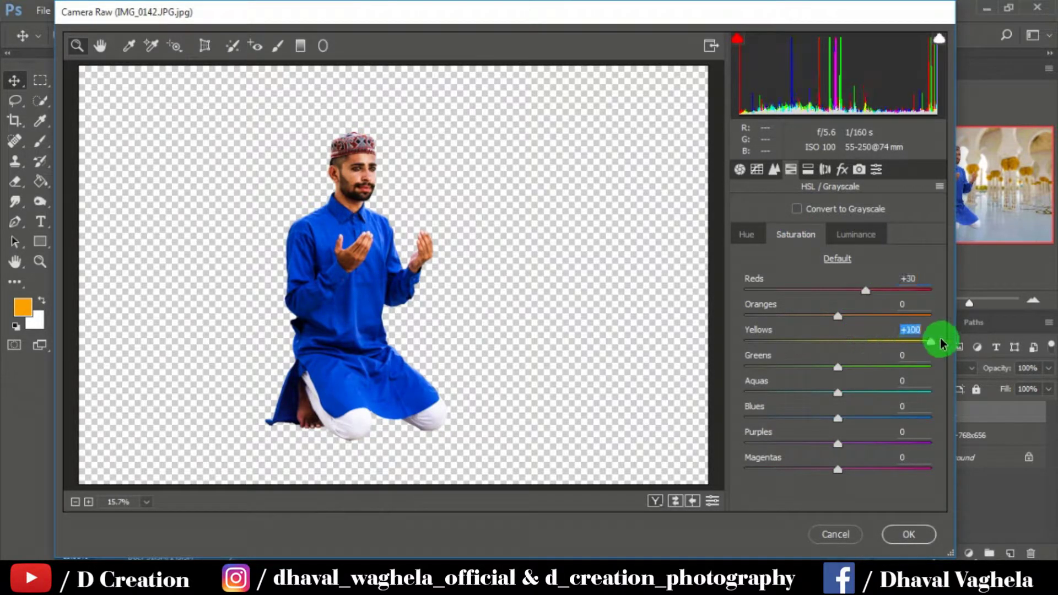
Max out Aquas, Blues, Purples and Magentas saturation at +100
left_click_drag(900, 392, 943, 386)
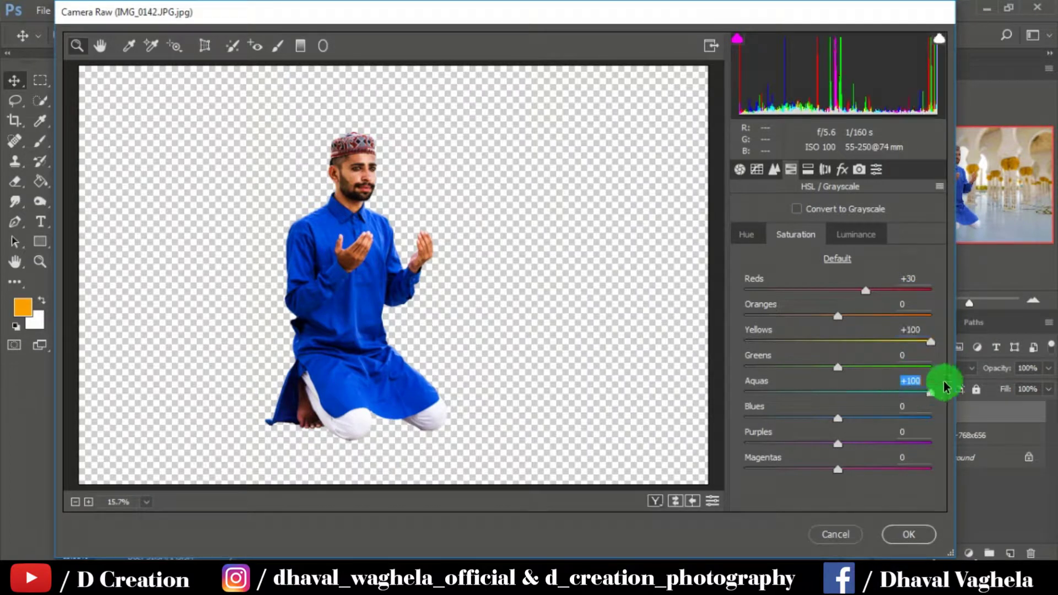
left_click(929, 418)
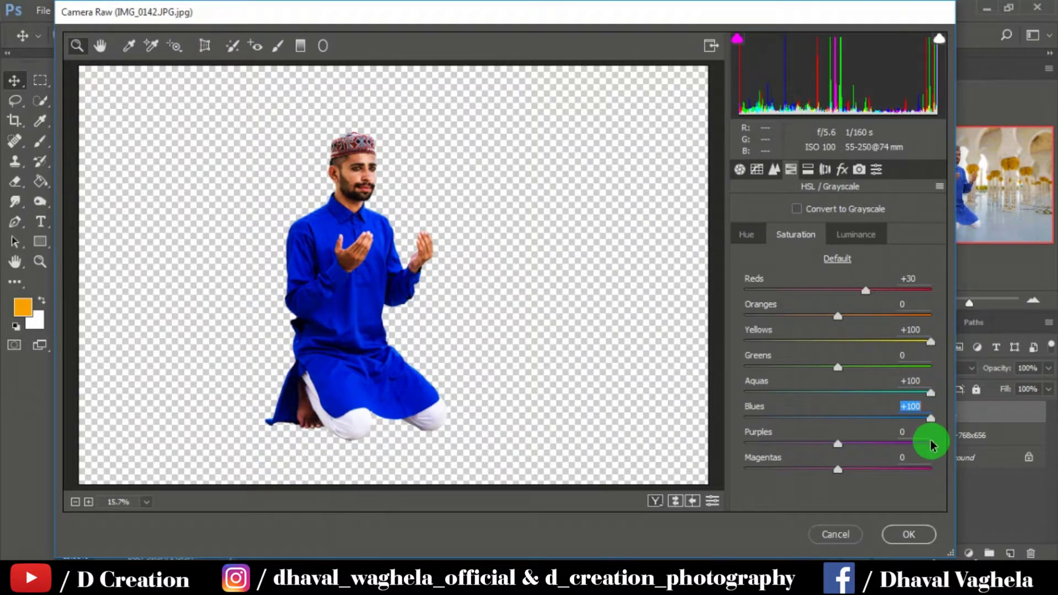
left_click(930, 444)
left_click(924, 469)
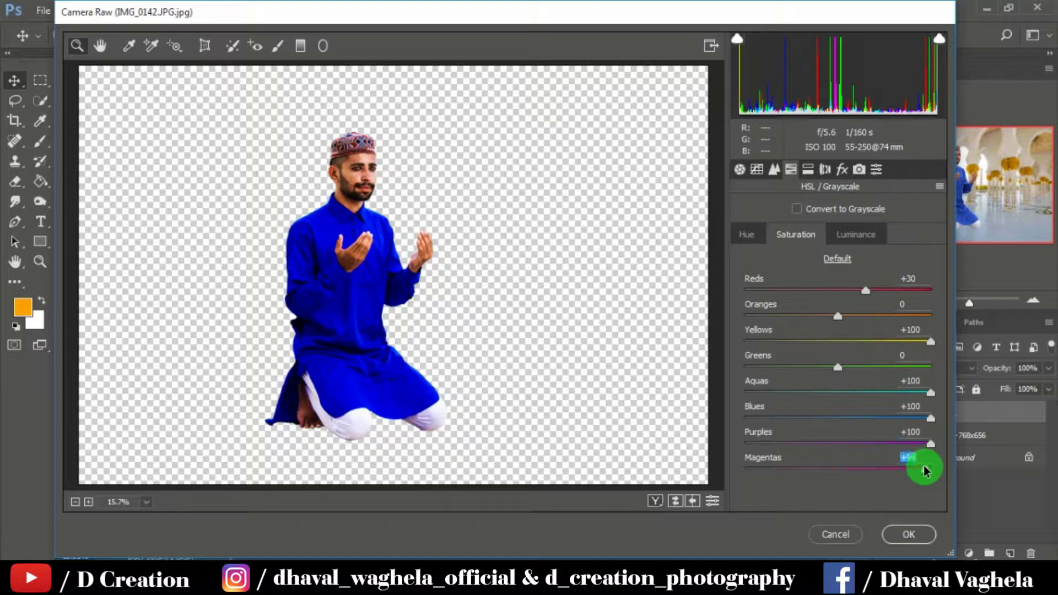
left_click_drag(924, 469, 942, 465)
key("shift+Tab")
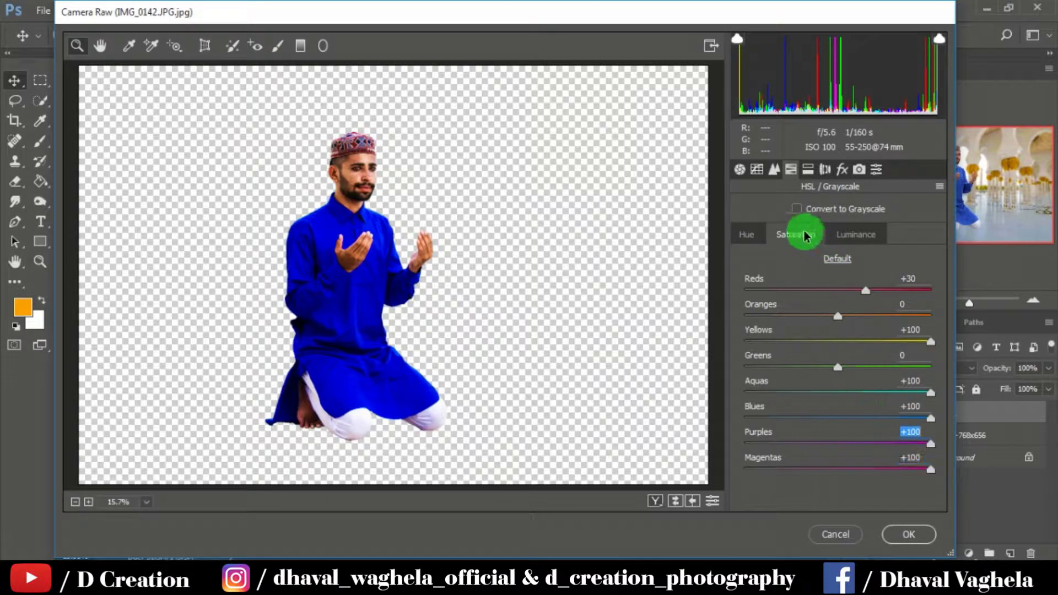
left_click(774, 171)
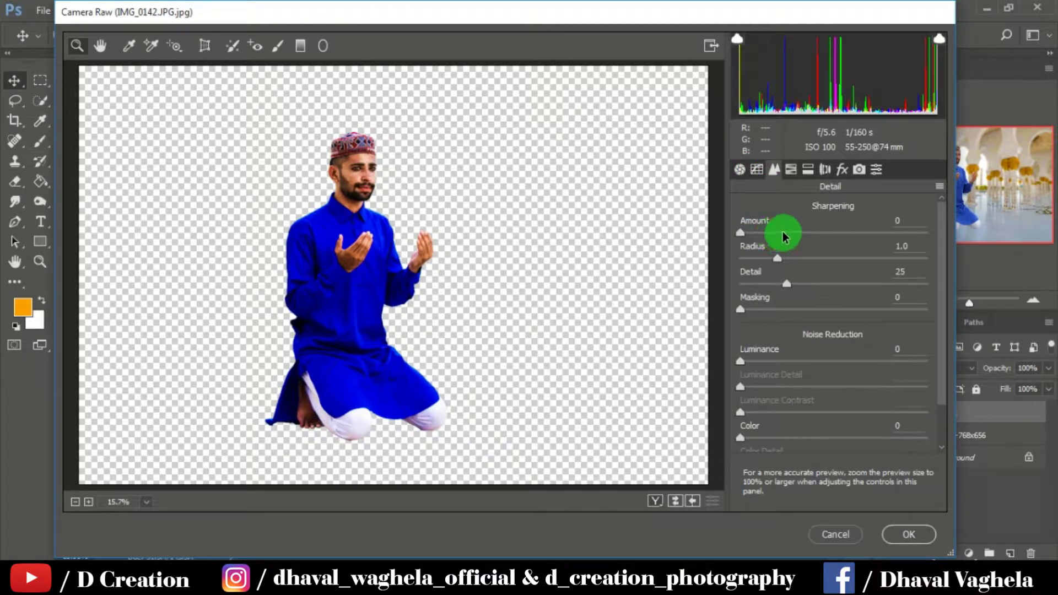
Set luminance noise reduction to 82 and apply the man's Camera Raw edits
left_click_drag(855, 361, 931, 361)
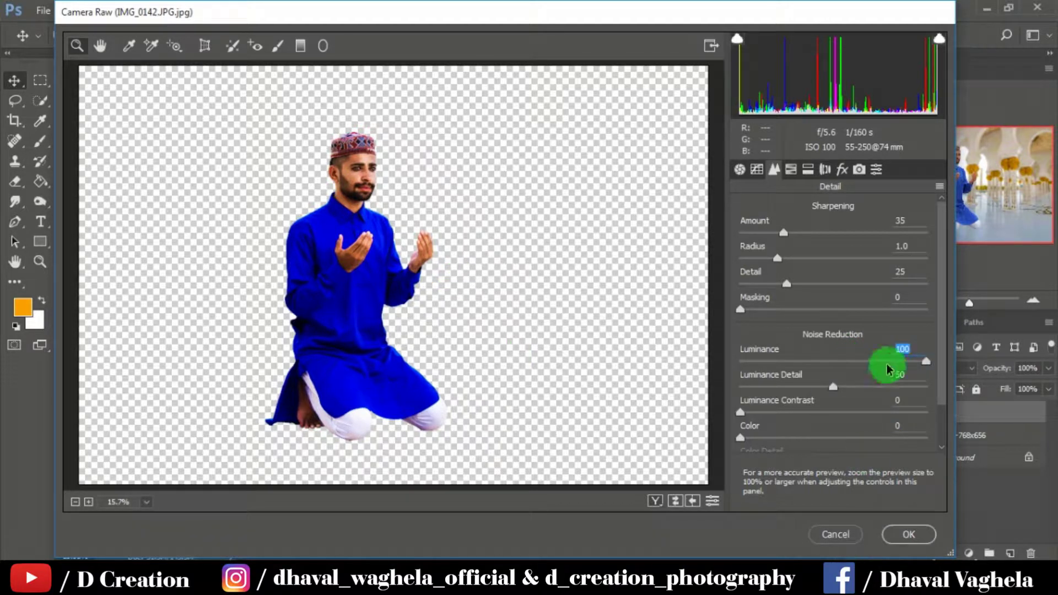
left_click(891, 361)
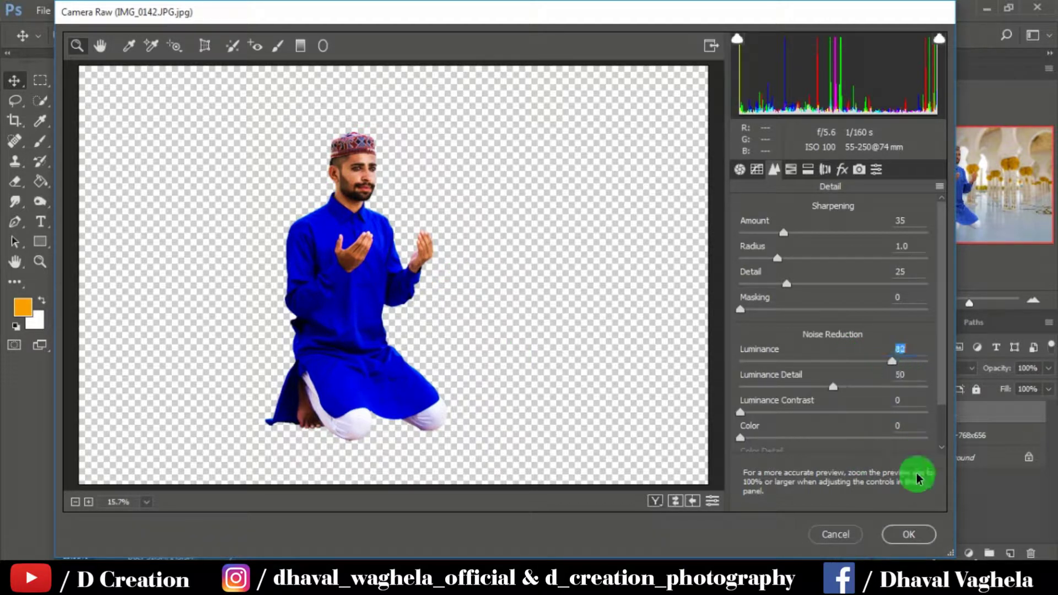
left_click(910, 534)
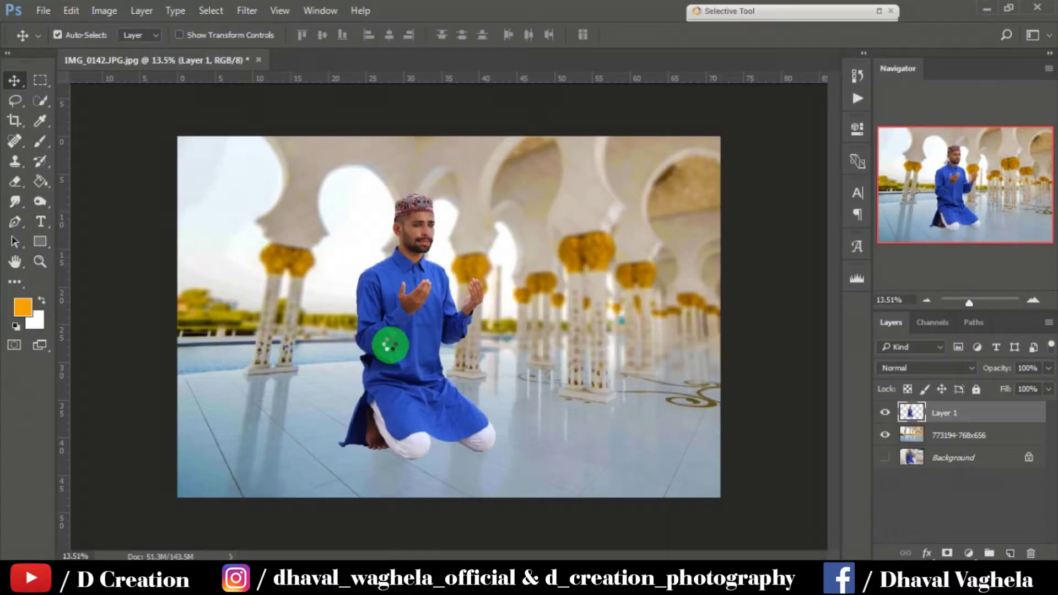
Duplicate Layer 1, then select the original Layer 1 and put it in Free Transform
key("ctrl+j")
left_click(881, 435)
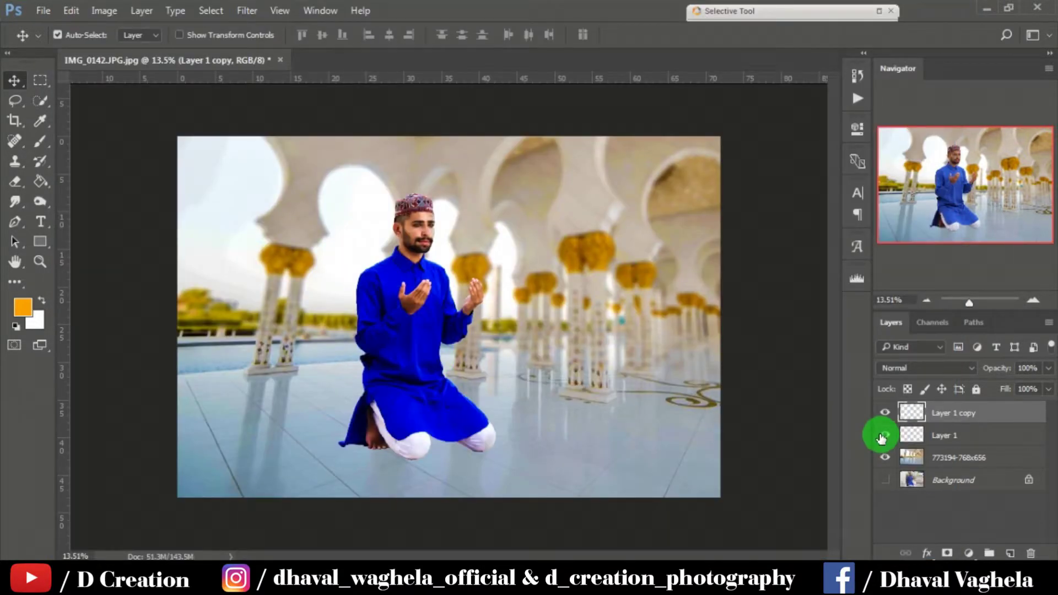
left_click(923, 433)
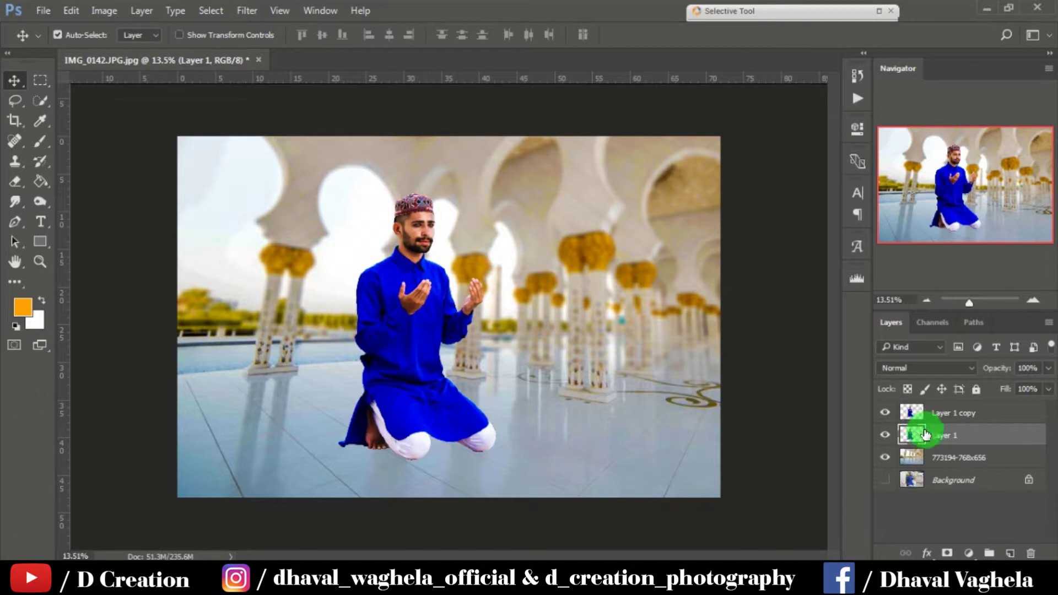
left_click_drag(923, 433, 341, 324)
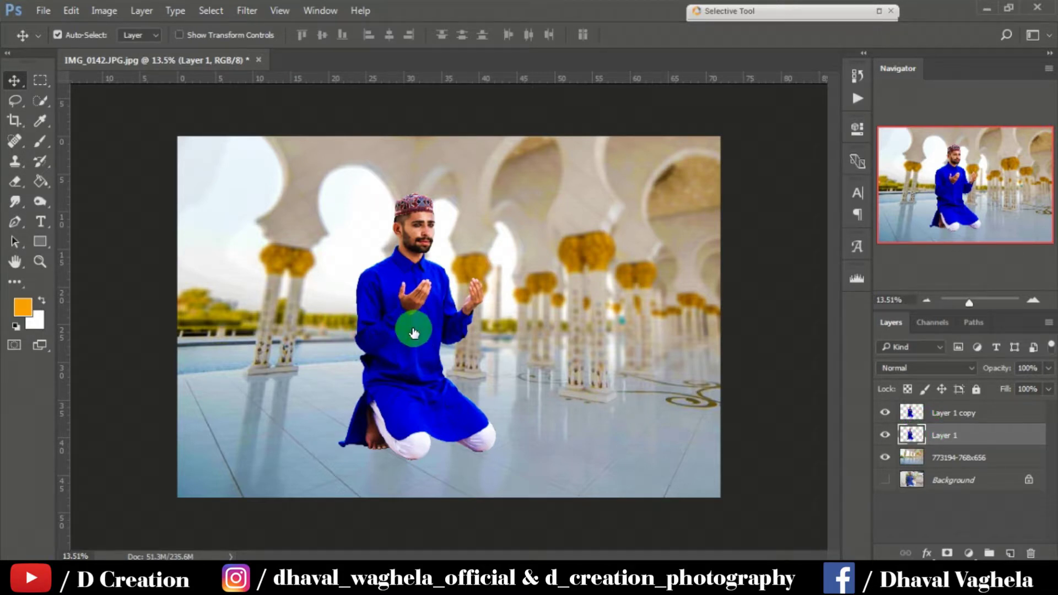
left_click_drag(414, 332, 416, 335)
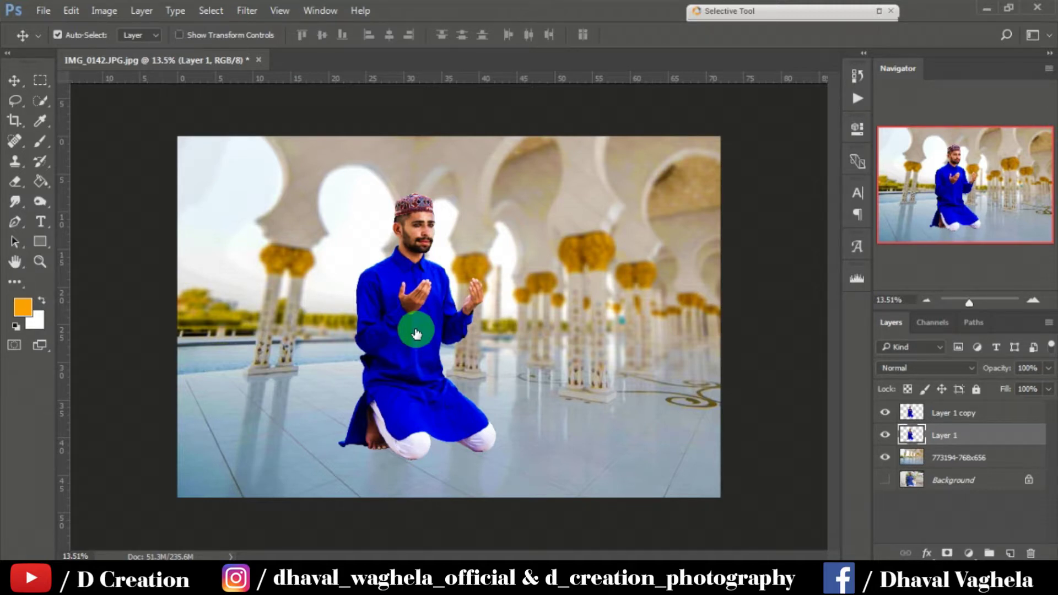
key("ctrl+t")
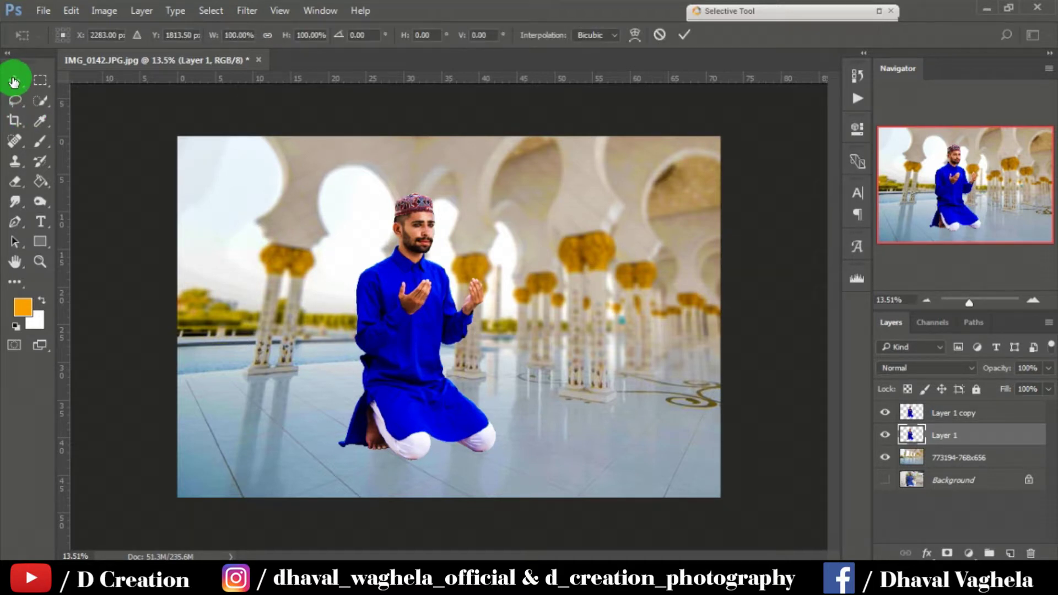
Flip Layer 1 vertically and drag it below the man's knees as a mirror reflection
right_click(449, 350)
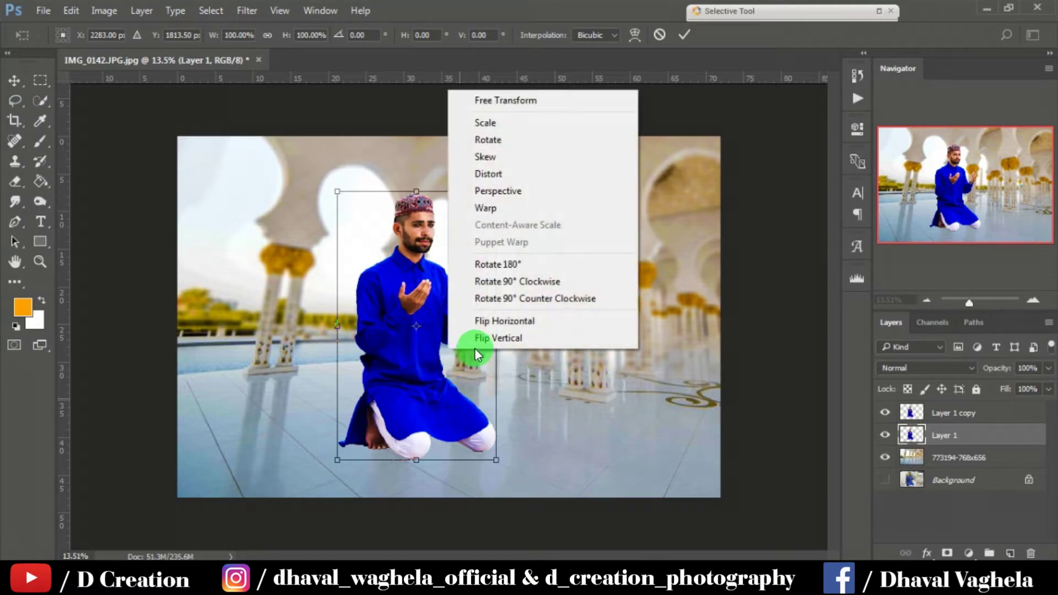
left_click(513, 337)
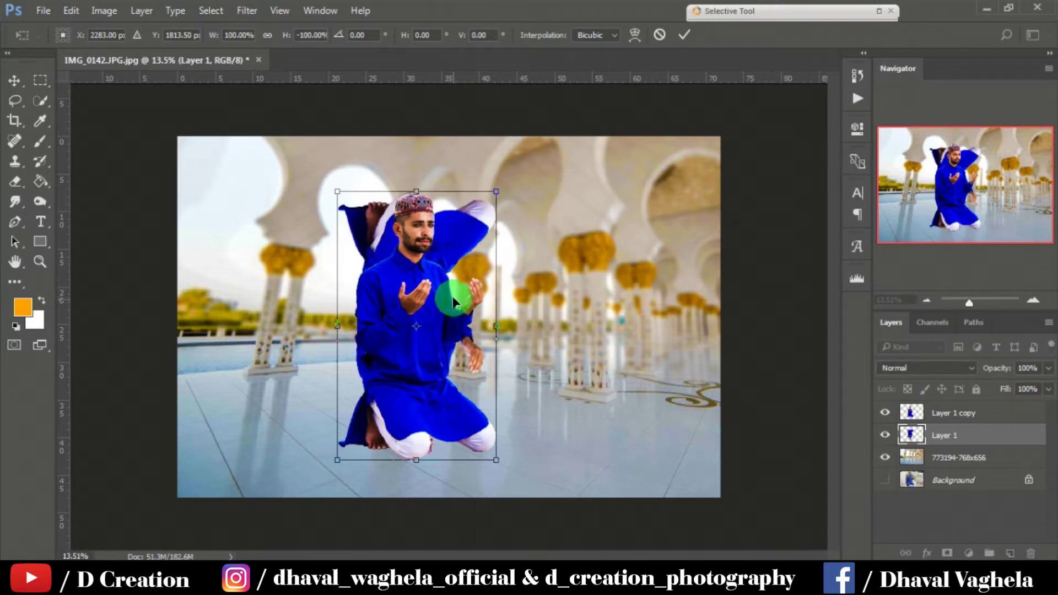
left_click_drag(452, 299, 456, 385)
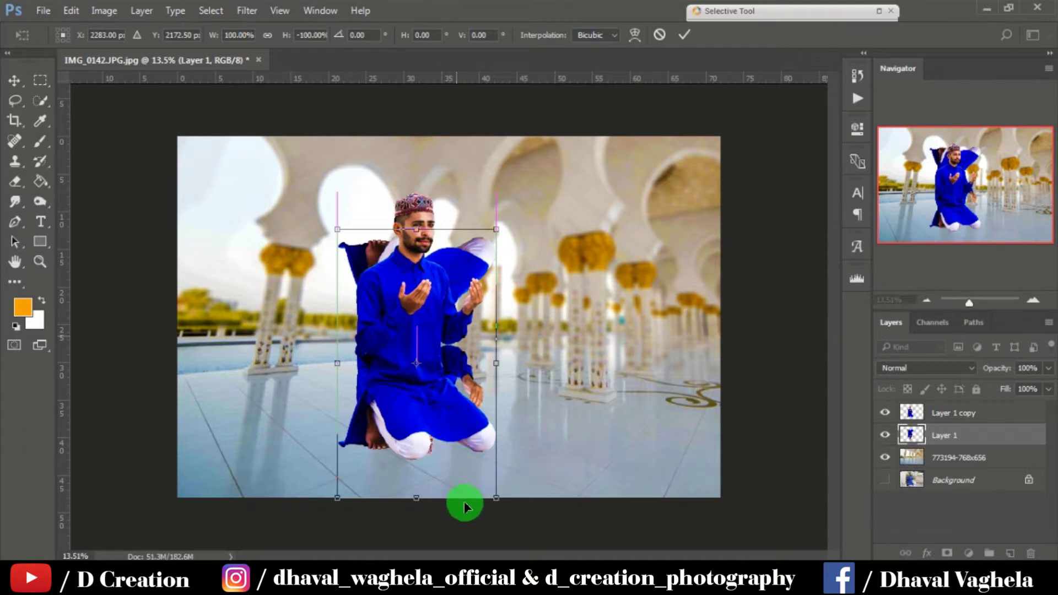
left_click_drag(464, 501, 454, 541)
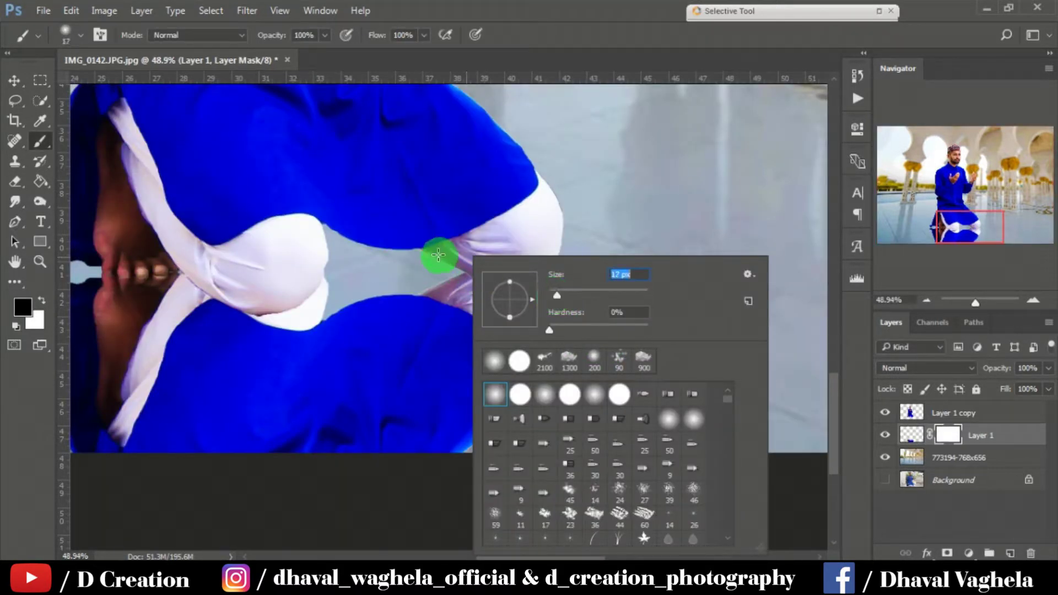
Paint out the reflection's overlap between the knees with a soft 100 px black brush
left_click(342, 270)
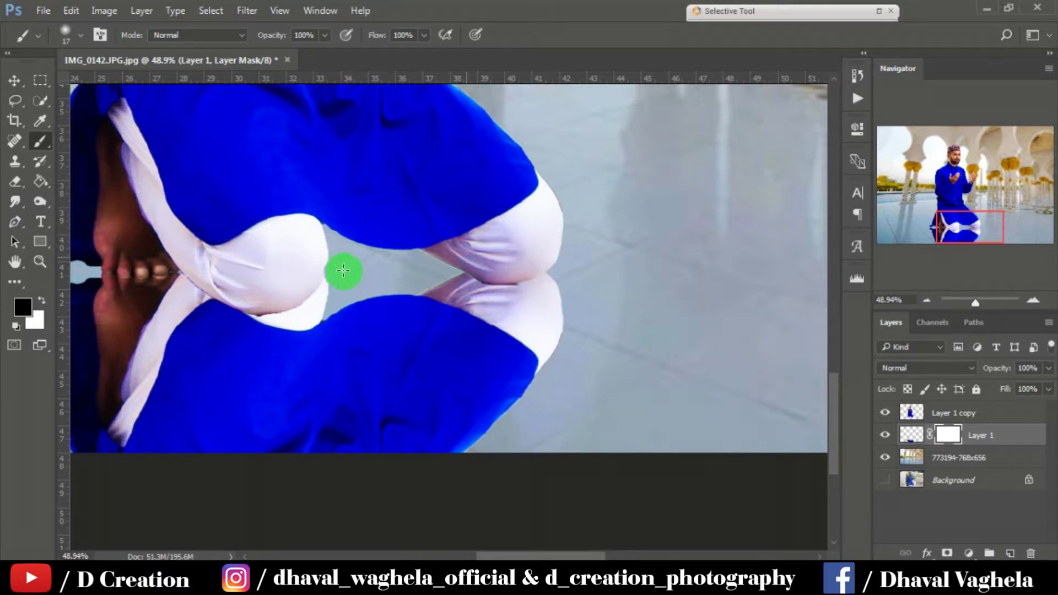
key("bracketright")
key("bracketright")
key("bracketright")
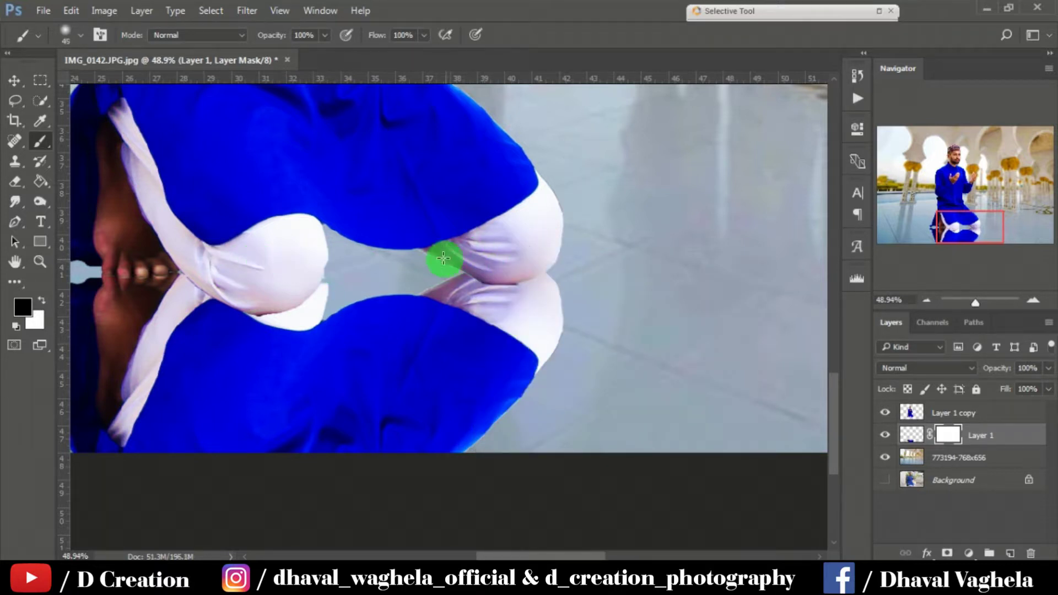
key("bracketright")
key("bracketright")
key("bracketright")
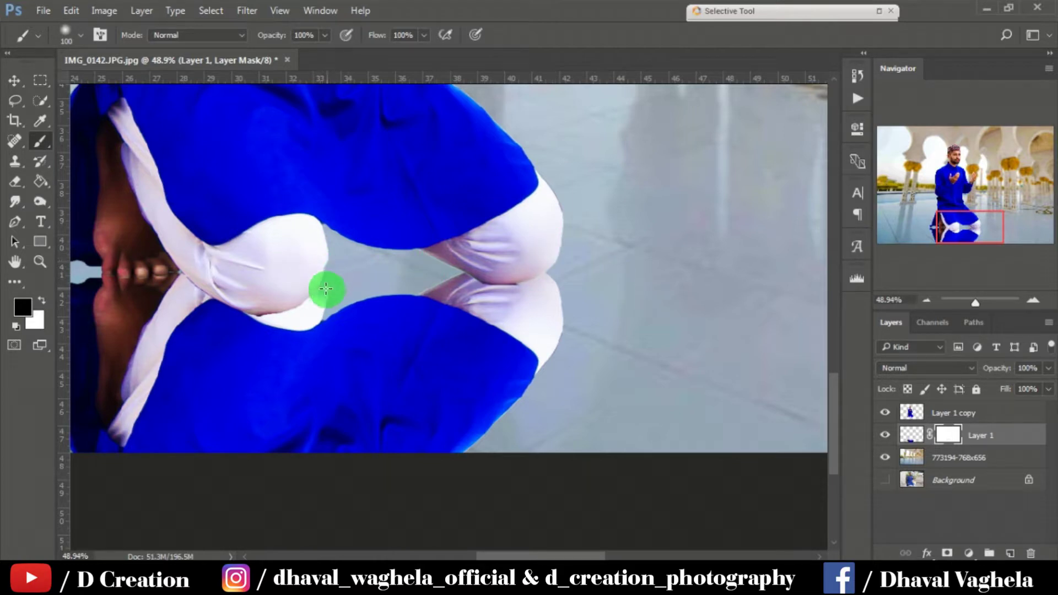
mouse_move(326, 289)
left_mouse_down()
mouse_move(321, 299)
mouse_move(479, 265)
mouse_move(341, 280)
left_mouse_up()
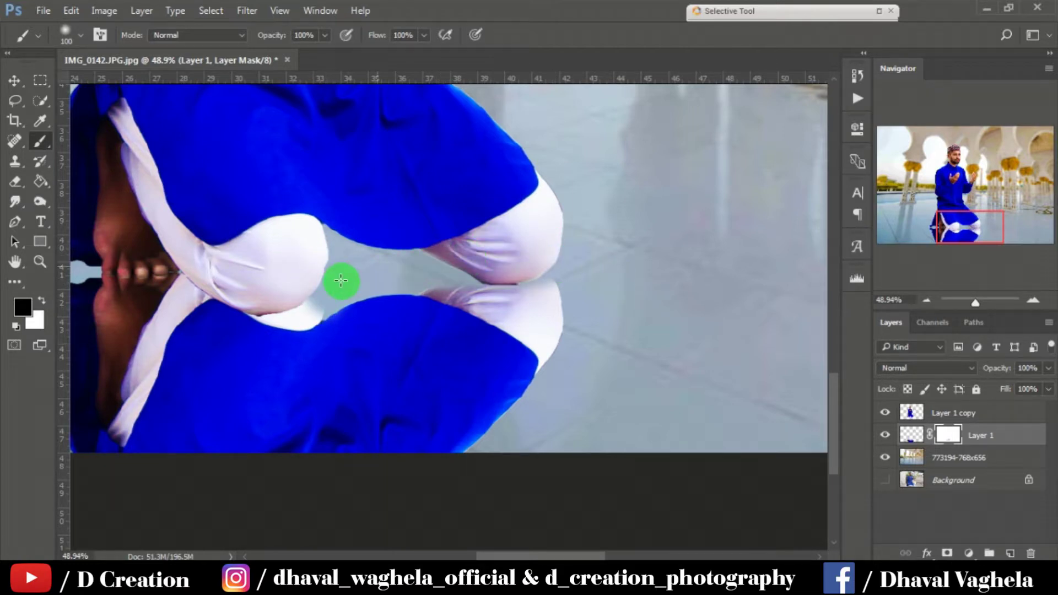
scroll(371, 255, "down", 5)
scroll(371, 257, "down", 2)
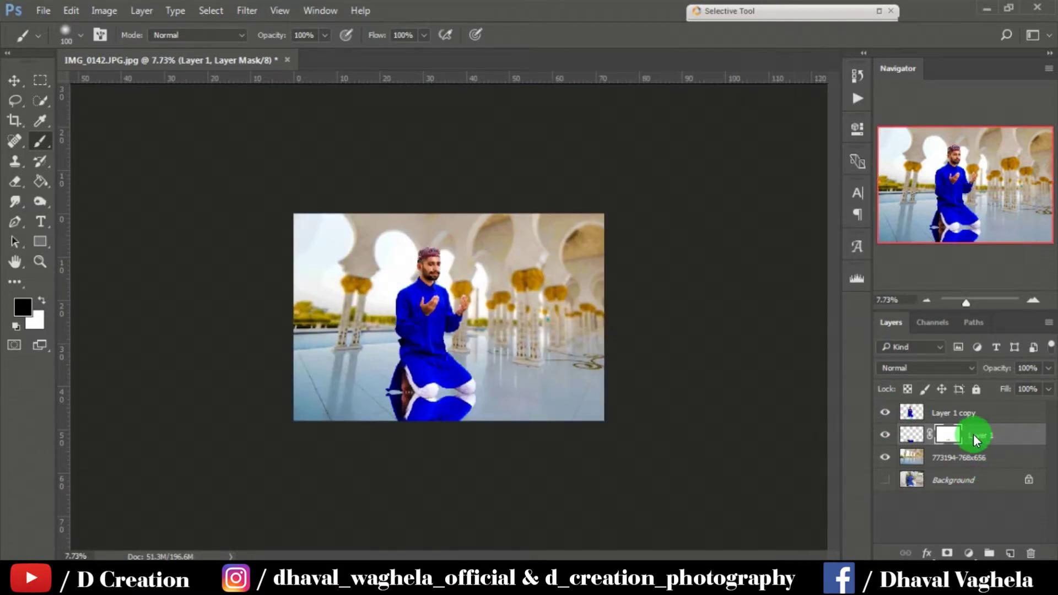
left_click(969, 553)
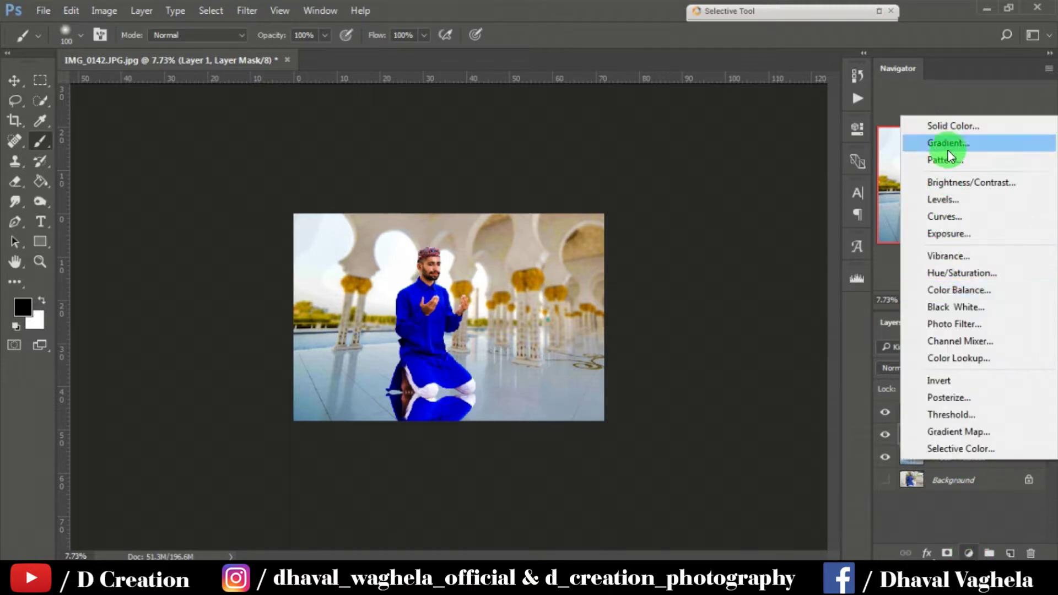
Add Brightness/Contrast (-150 brightness, 58 contrast) clipped to Layer 1, with fill lowered to 54%
left_click(957, 183)
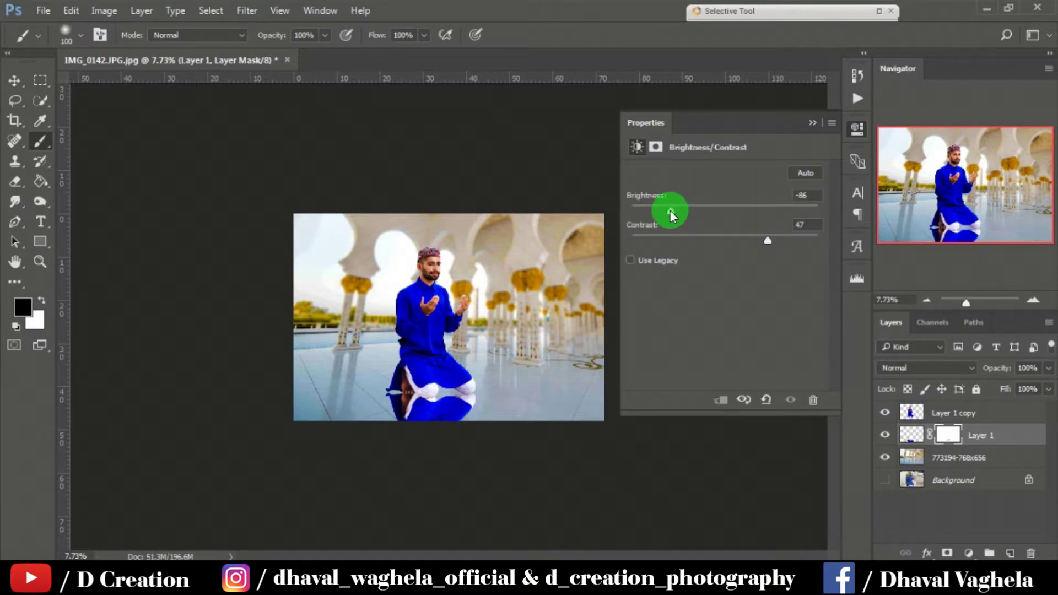
left_click_drag(674, 210, 622, 210)
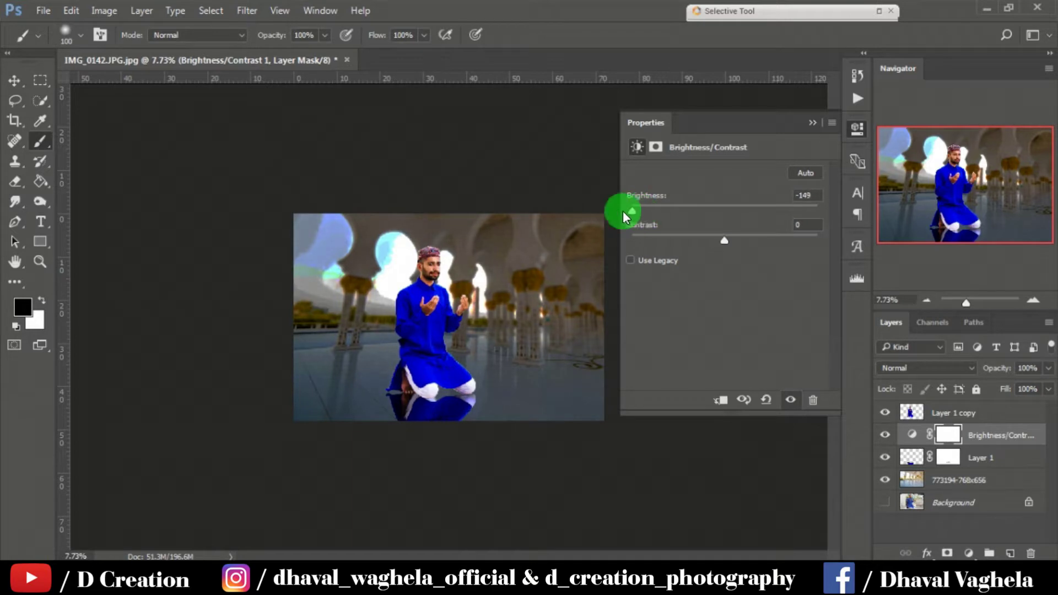
left_click_drag(722, 237, 777, 243)
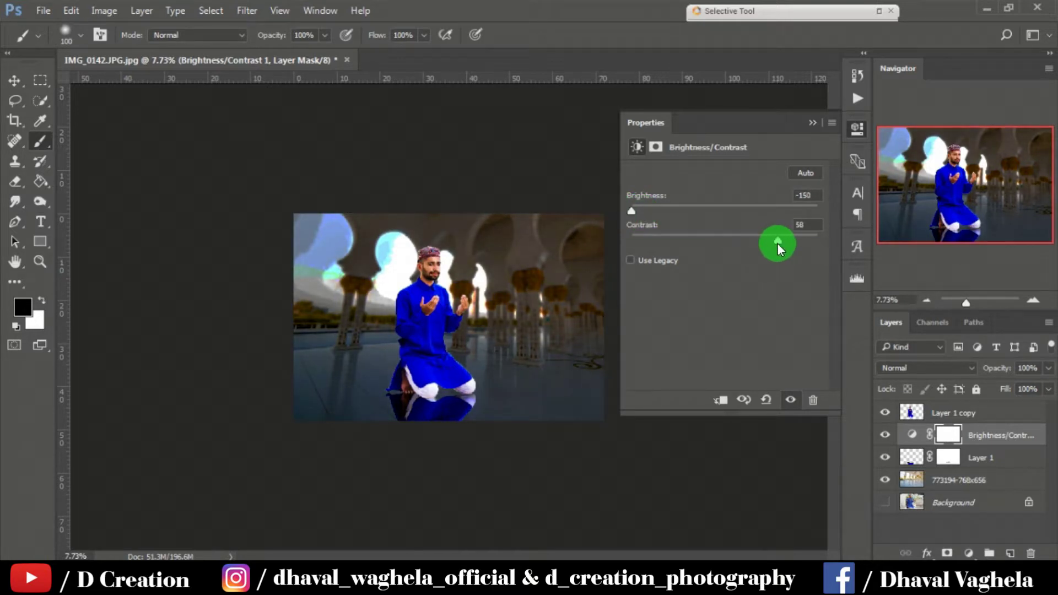
left_click(716, 396)
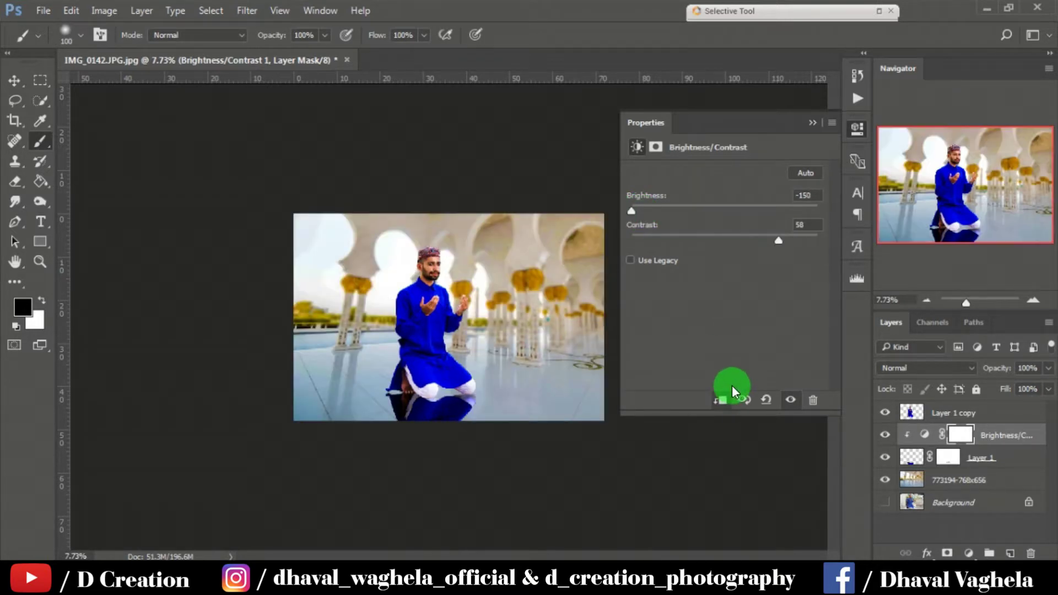
left_click(812, 123)
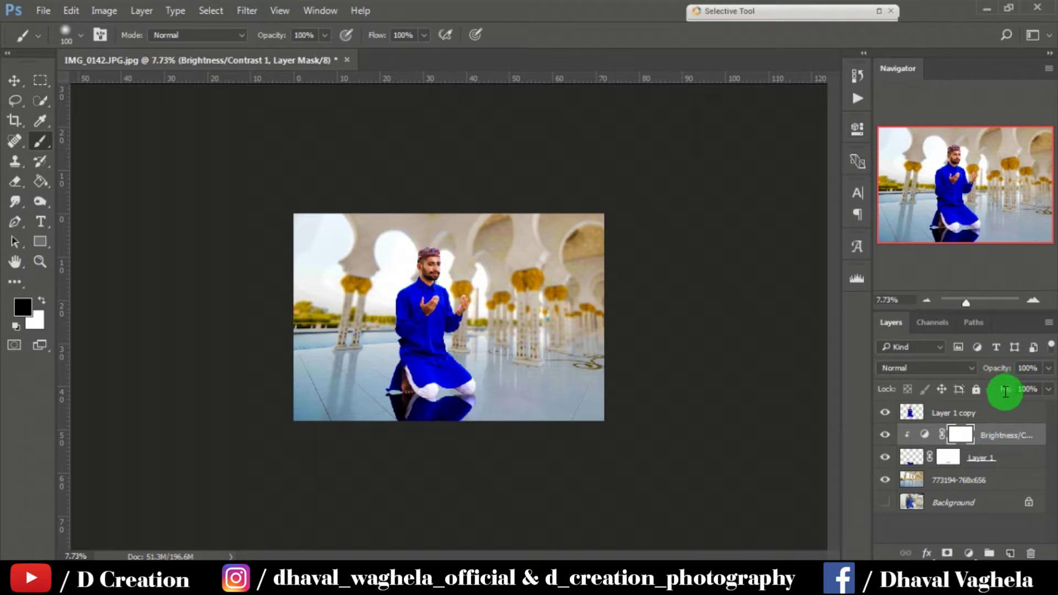
left_click_drag(1004, 392, 968, 393)
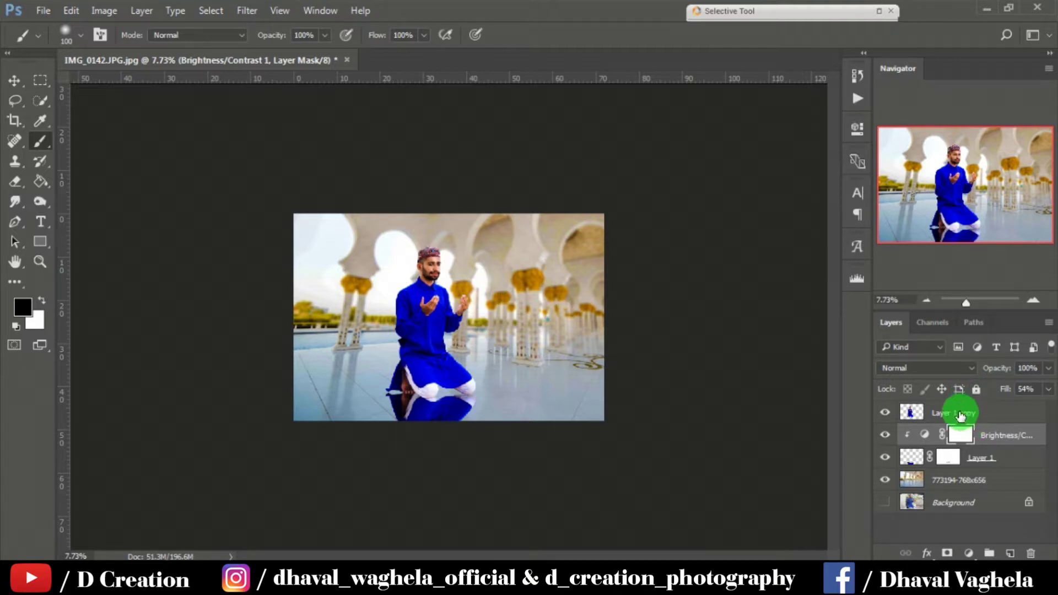
left_click_drag(954, 412, 1011, 552)
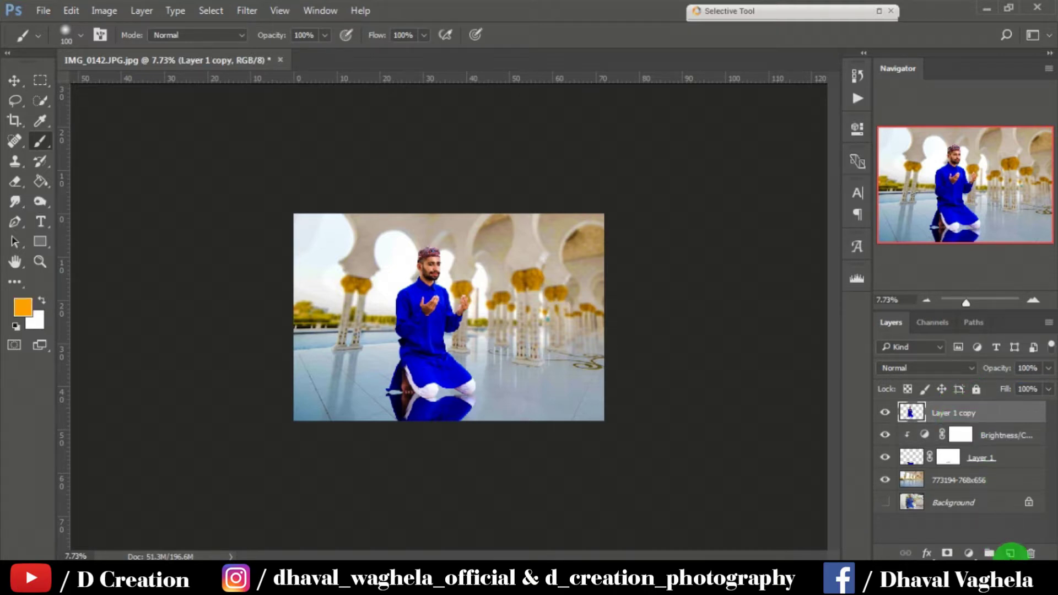
Add a new layer, pick the Paint Bucket, and set the foreground colour to black
left_click(1011, 554)
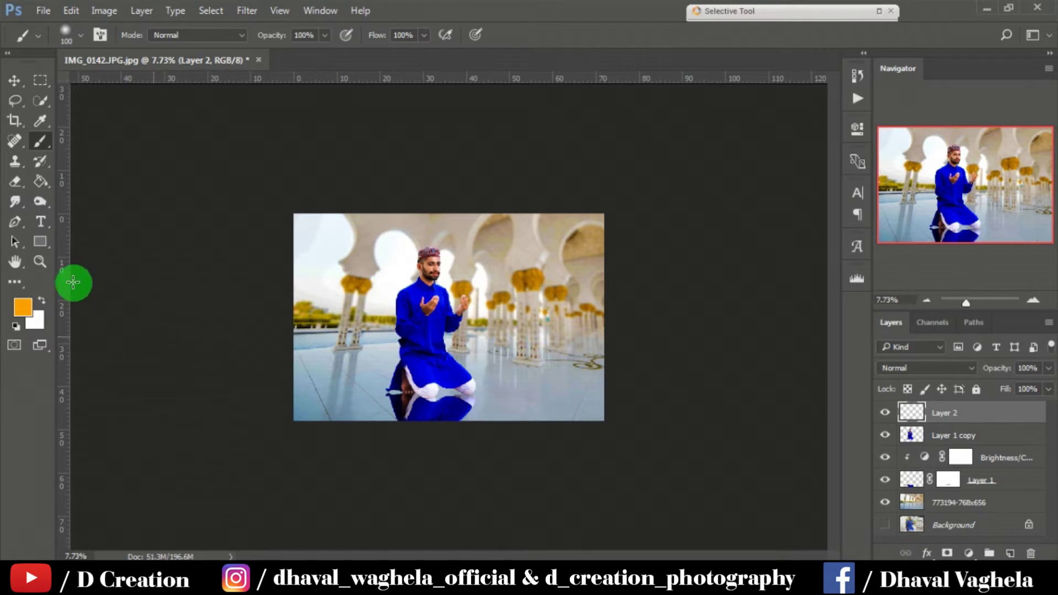
left_click(39, 182)
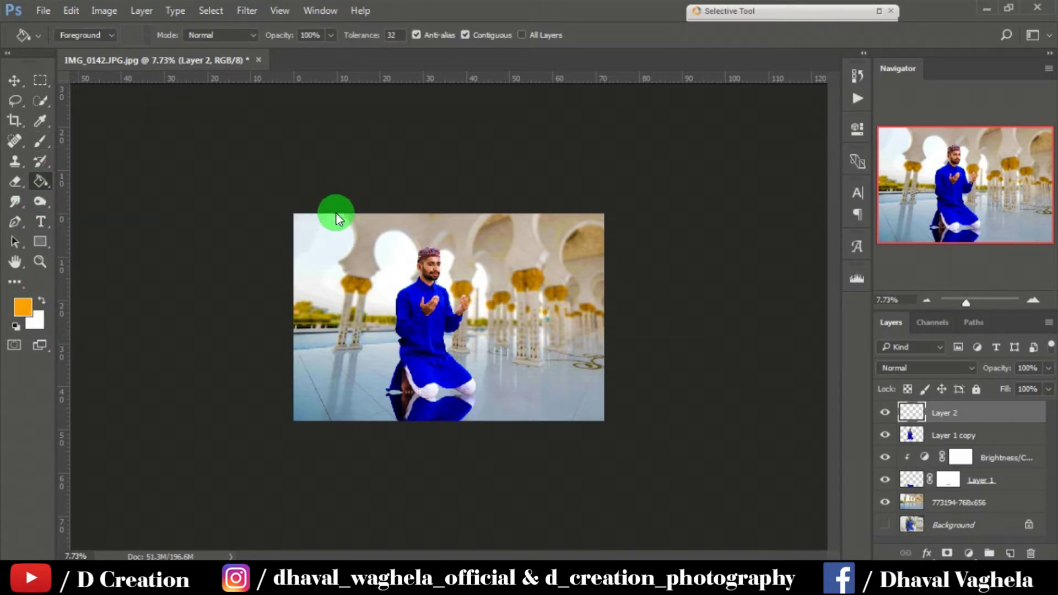
left_click_drag(316, 231, 160, 354)
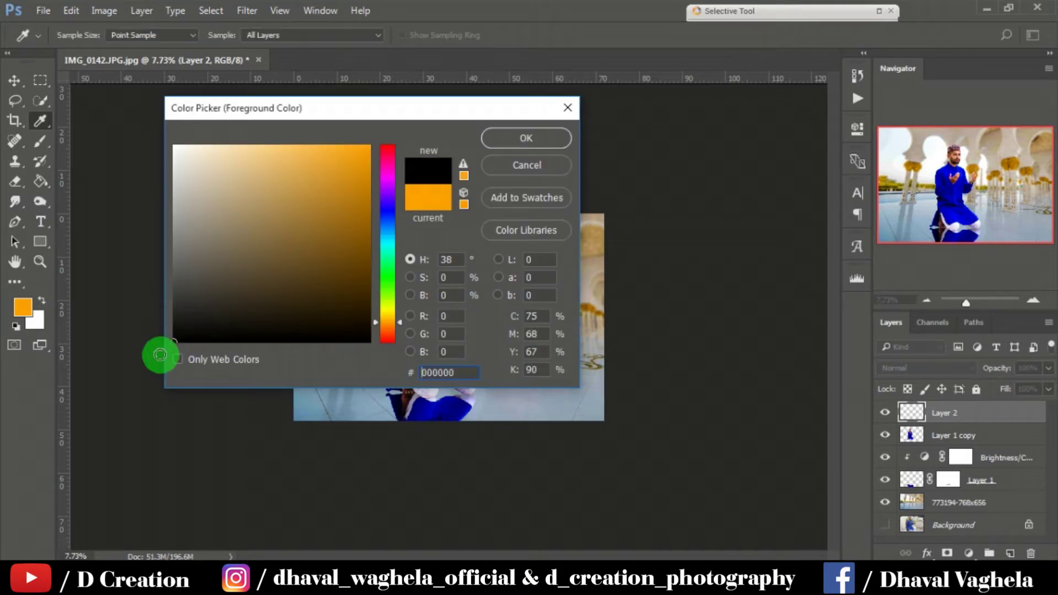
key("Escape")
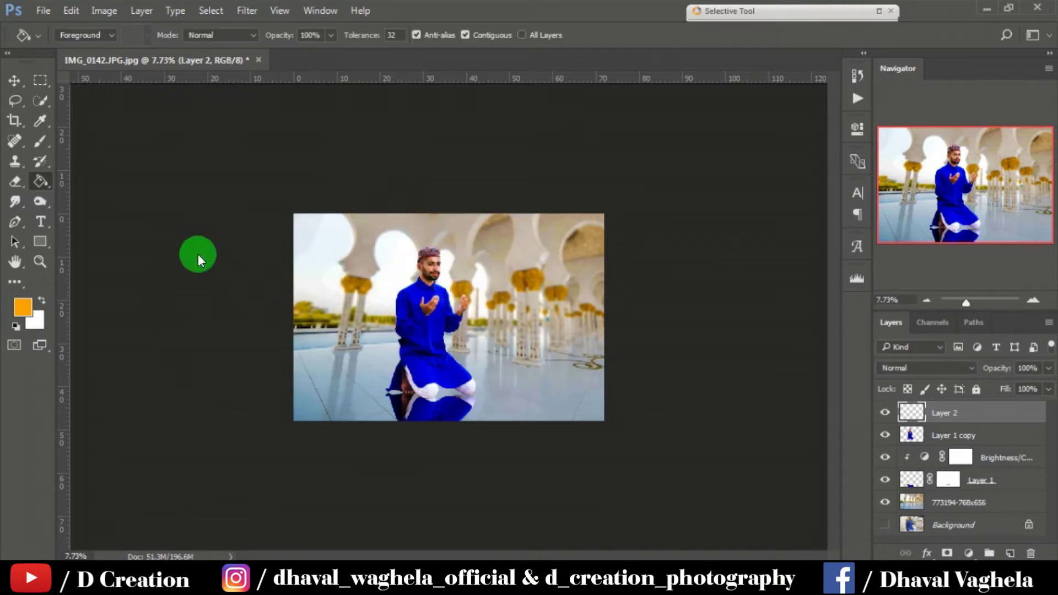
key("d")
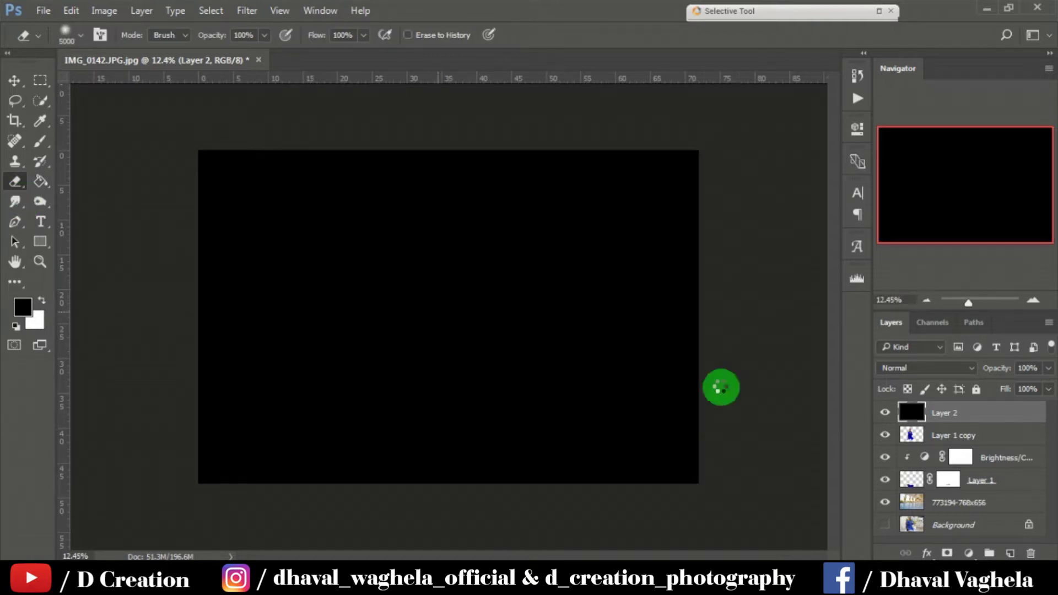
Switch to the Type tool and choose the AirfoilScriptSSi font
key("t")
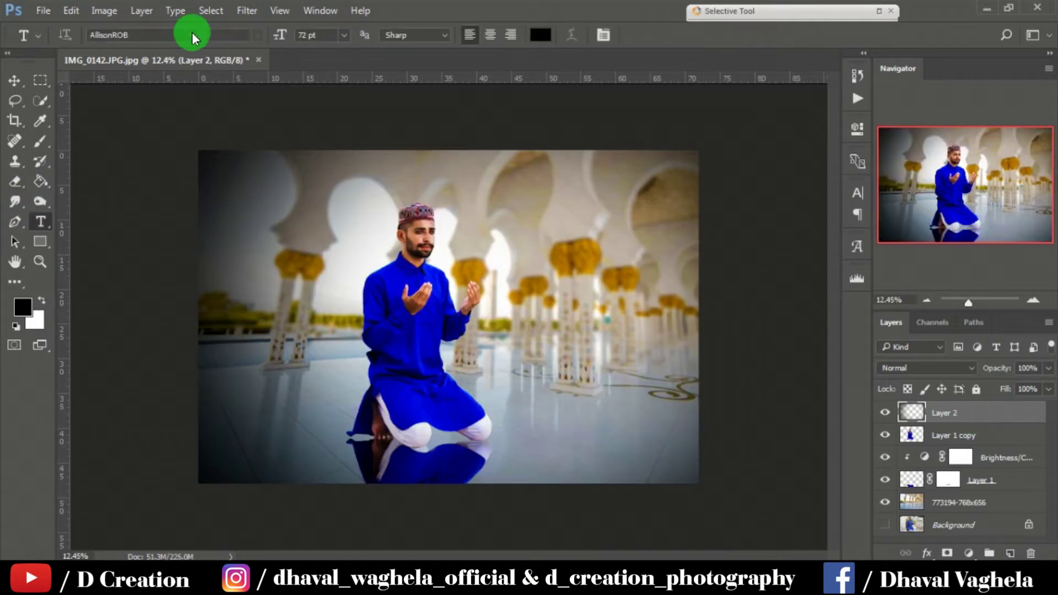
left_click(191, 35)
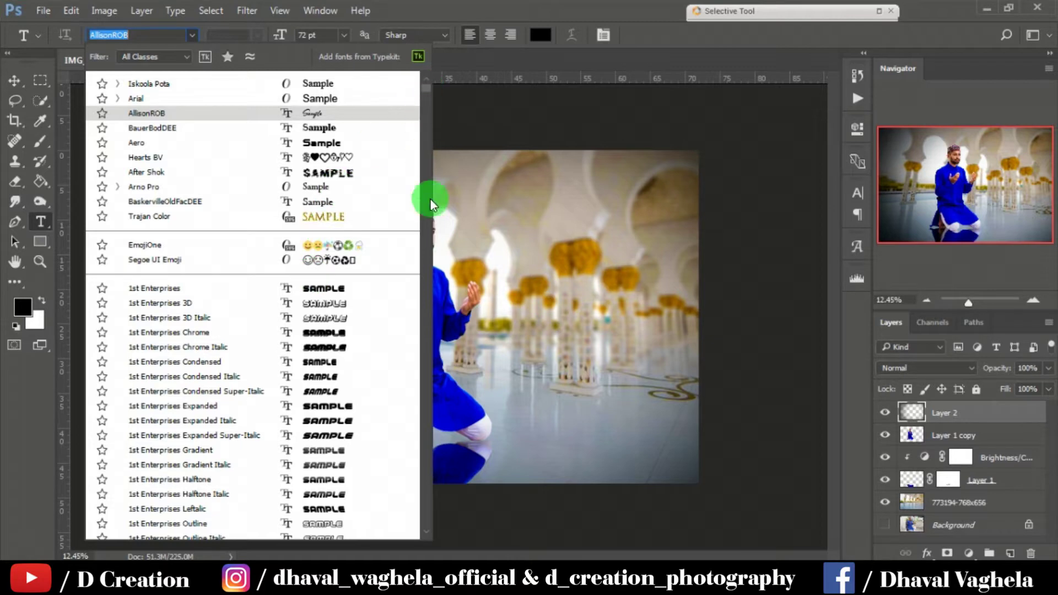
scroll(332, 265, "down", 3)
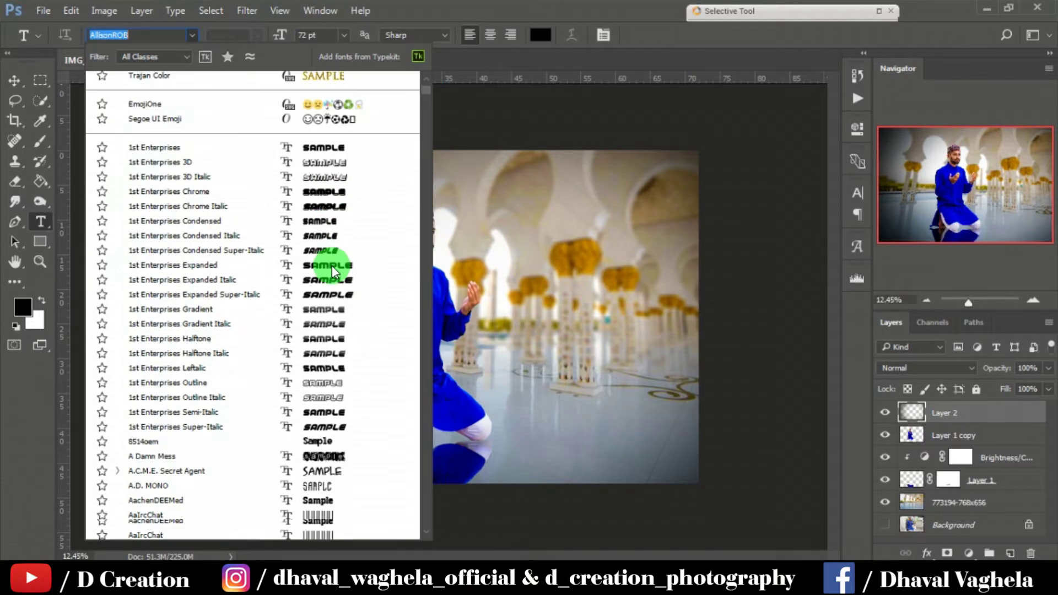
scroll(332, 266, "down", 5)
scroll(336, 414, "down", 3)
scroll(336, 407, "down", 1)
left_click(336, 405)
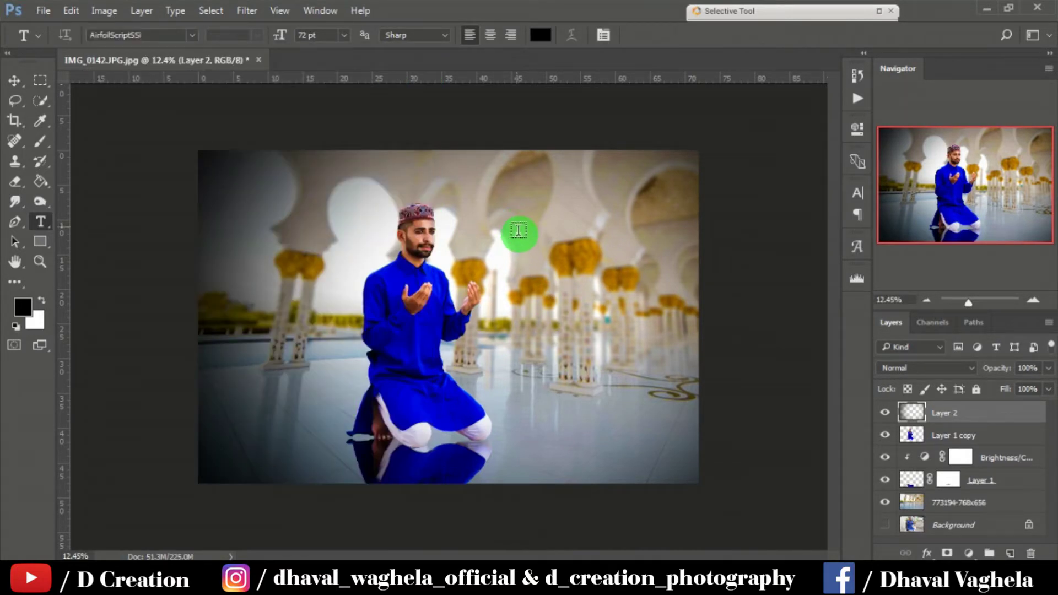
Type 'Eid', then enlarge it and move it to the upper right of the photo
left_click(517, 226)
type("eID")
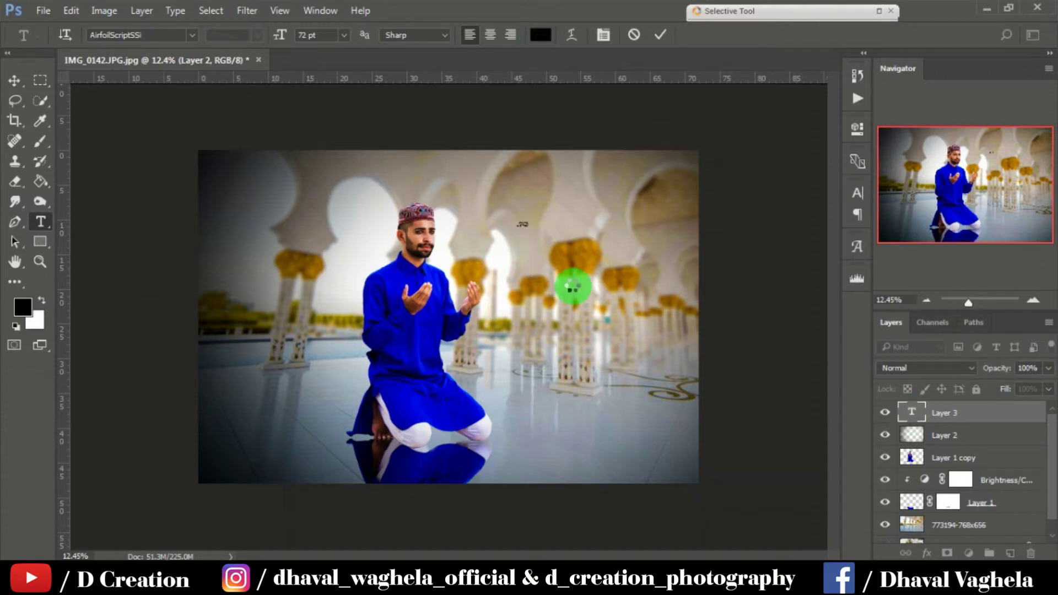
left_click(913, 433)
key("ctrl+t")
left_click_drag(584, 269, 570, 249)
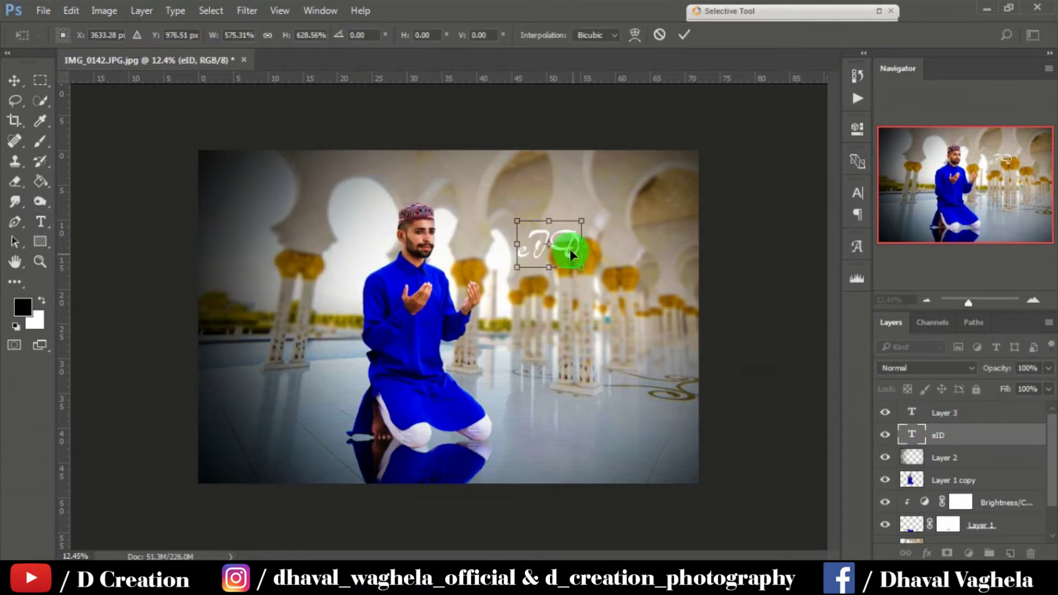
key("Return")
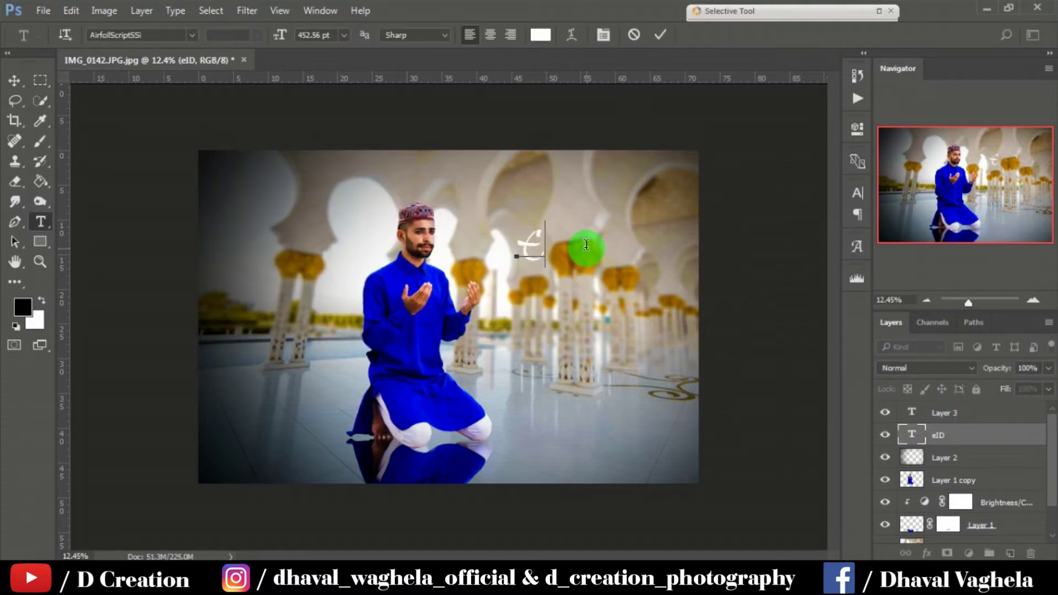
type("id")
key("ctrl+Return")
key("ctrl+t")
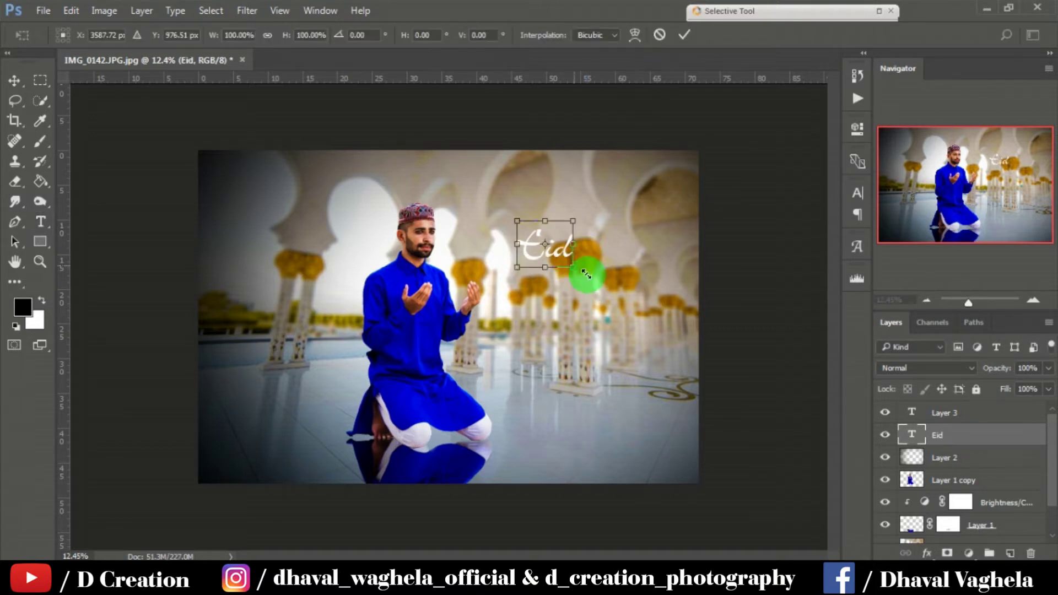
mouse_move(582, 276)
left_mouse_down()
mouse_move(601, 278)
mouse_move(628, 208)
left_mouse_up()
key("Return")
left_click(189, 34)
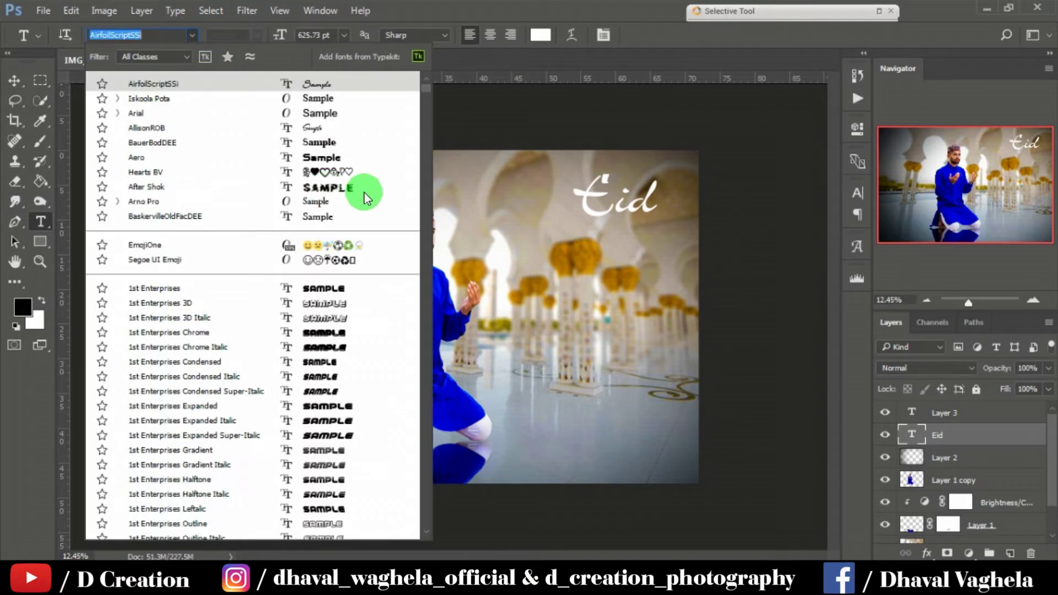
left_click(909, 412)
Type 'Mubarak' in the AllisonROB font below Eid and scale it up
left_click(189, 34)
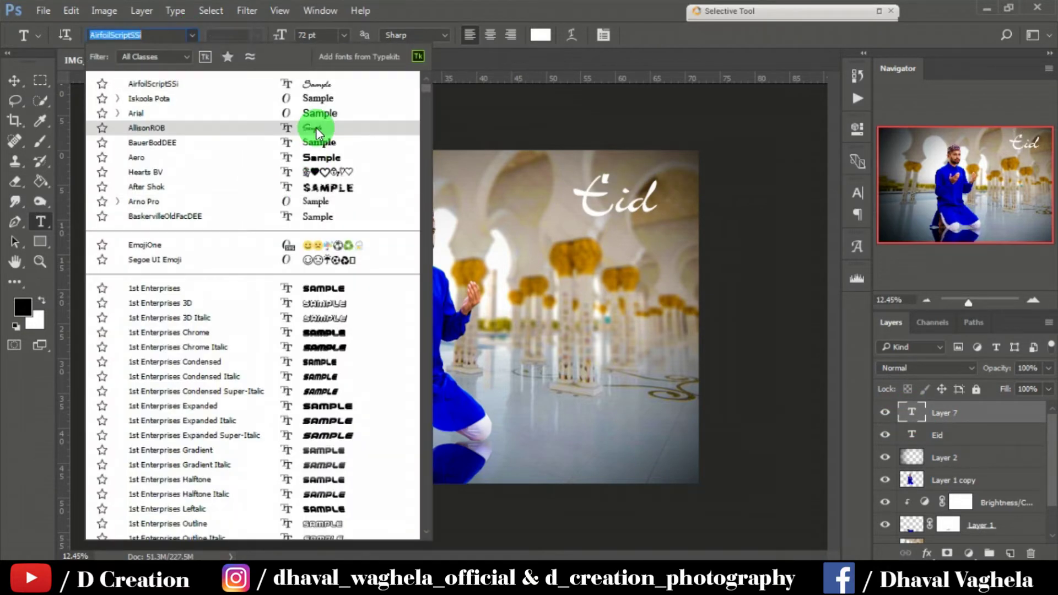
left_click(315, 127)
left_click(561, 253)
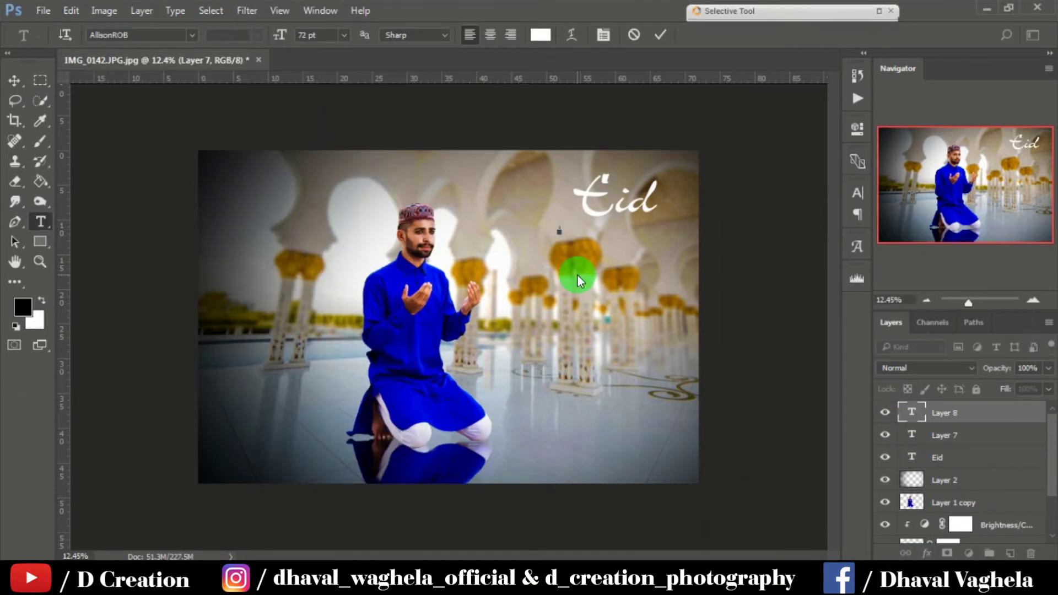
type("Mubarak")
left_click(660, 34)
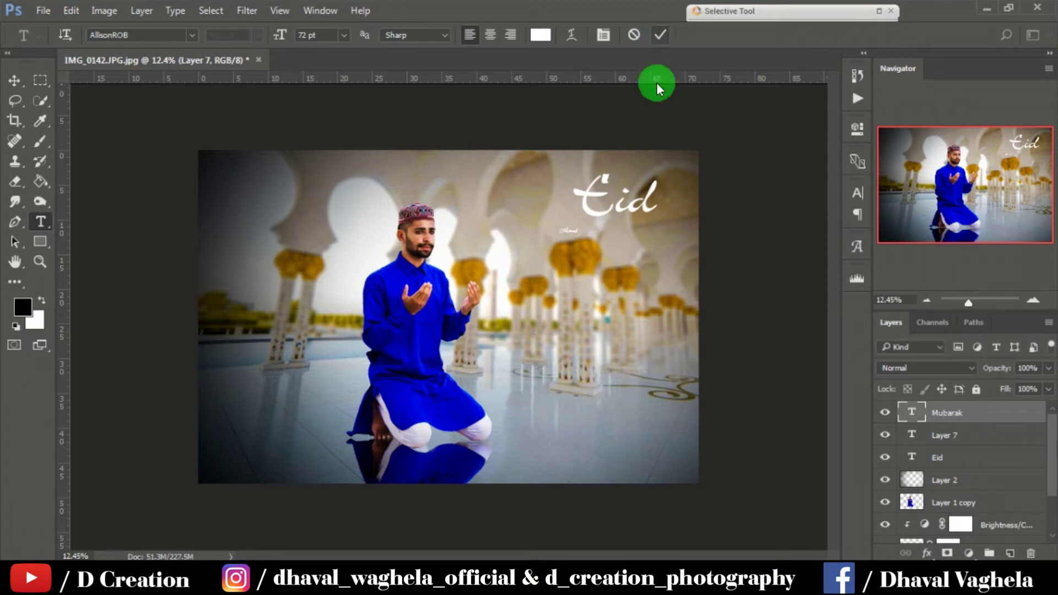
key("ctrl+t")
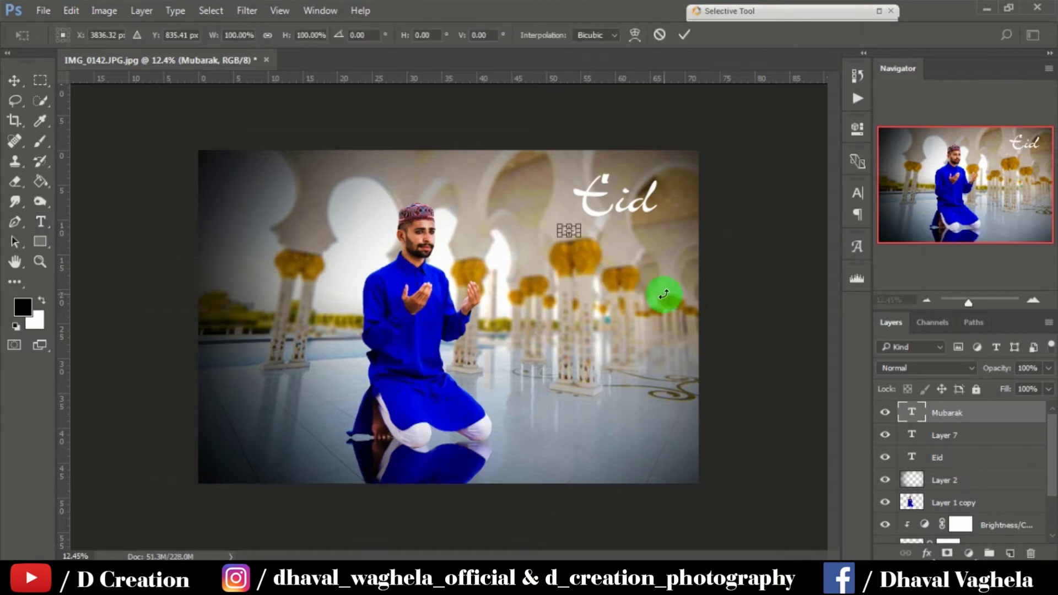
left_click_drag(579, 233, 625, 258)
left_click(683, 33)
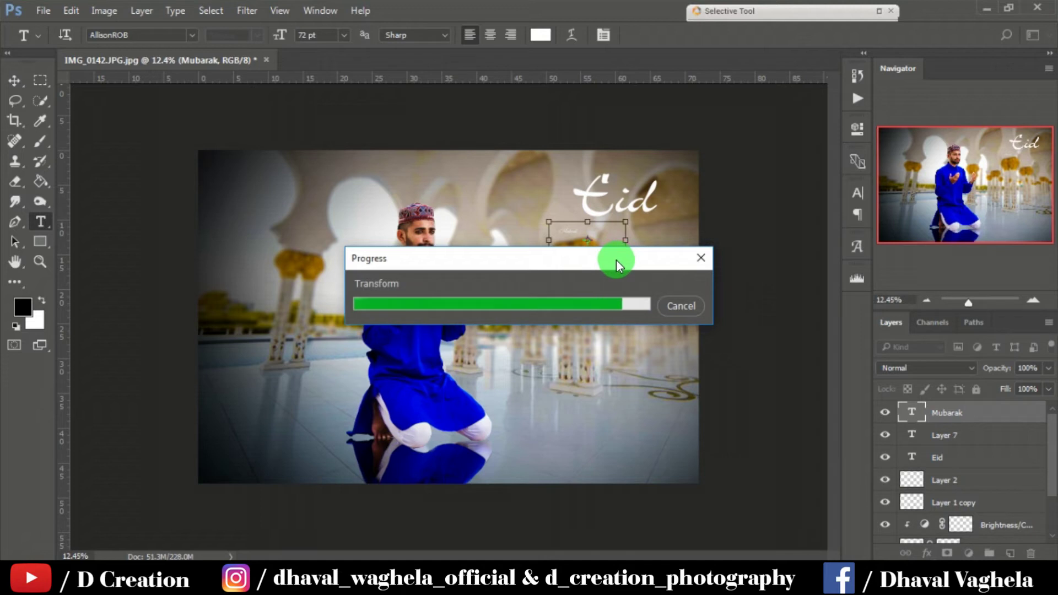
Enlarge Mubarak further and position it just beneath Eid
key("ctrl+t")
left_click_drag(633, 260, 642, 271)
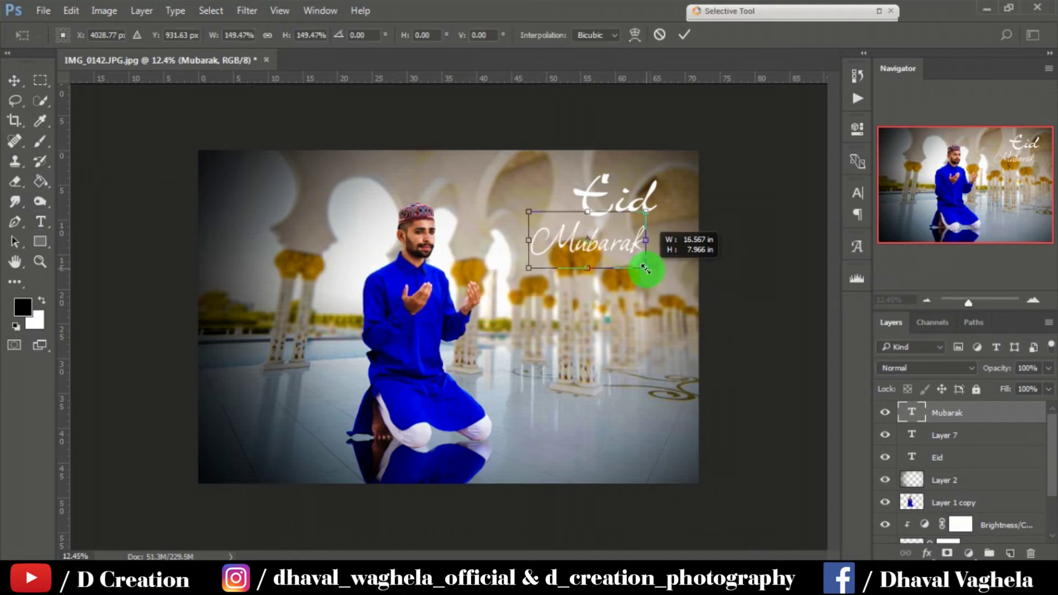
left_click_drag(623, 232, 634, 226)
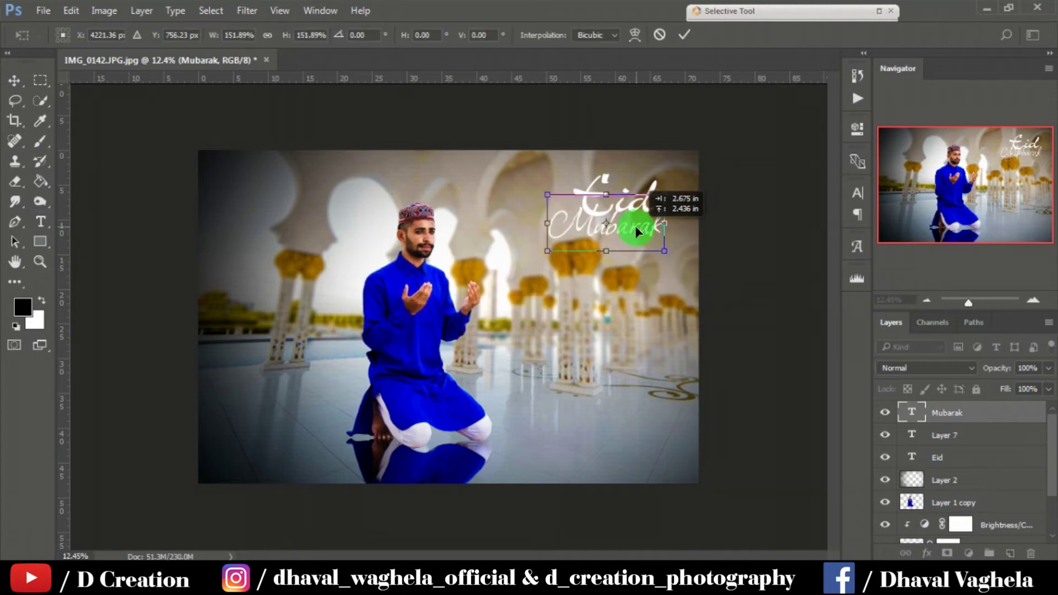
key("Return")
Recolour Mubarak orange-gold and give it a drop shadow
double_click(912, 412)
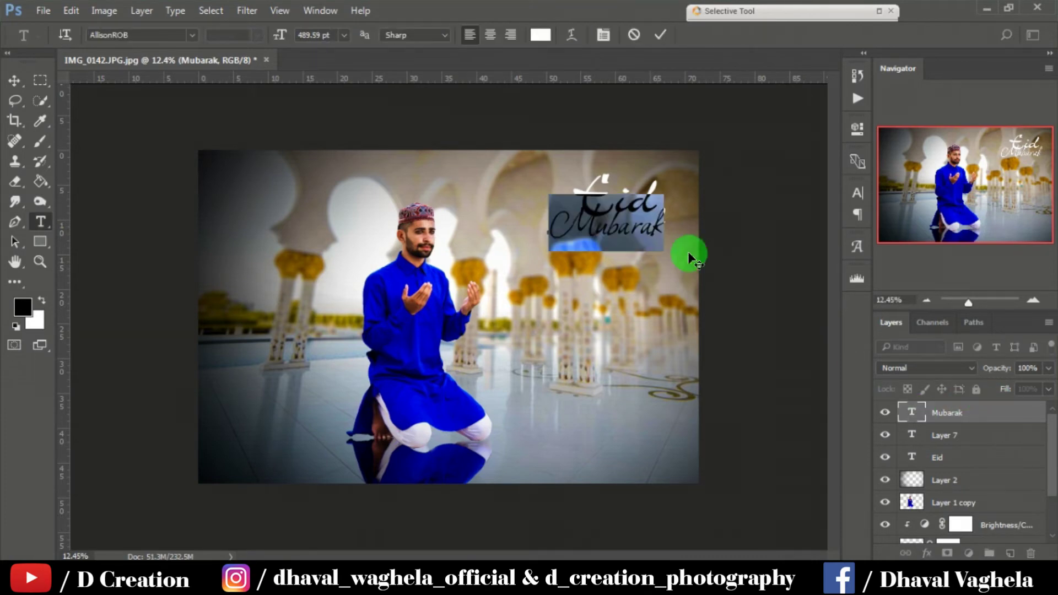
left_click(539, 35)
left_click_drag(387, 338, 386, 320)
left_click(526, 137)
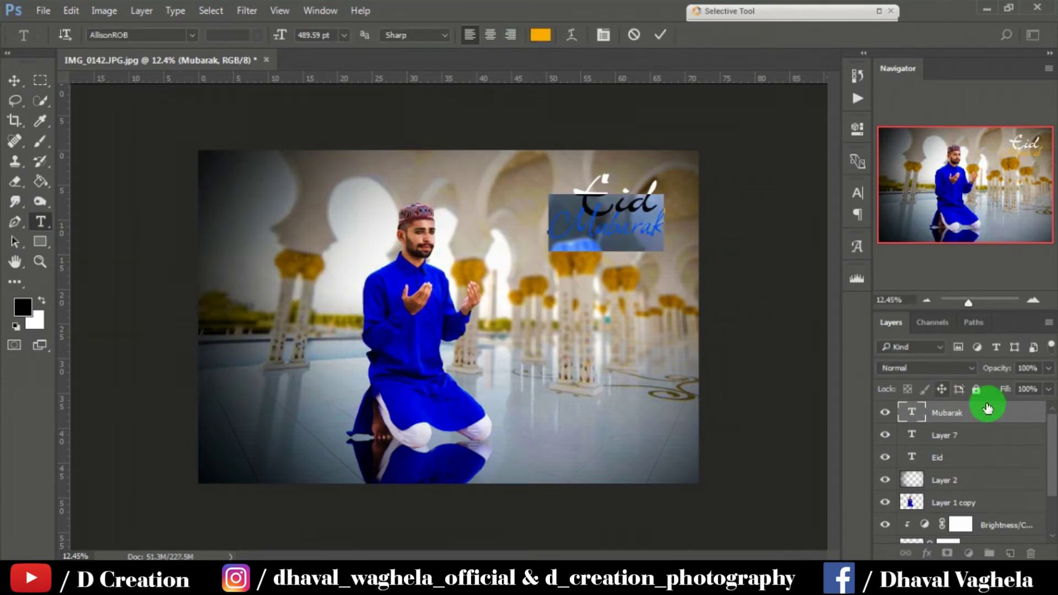
left_click(1019, 415)
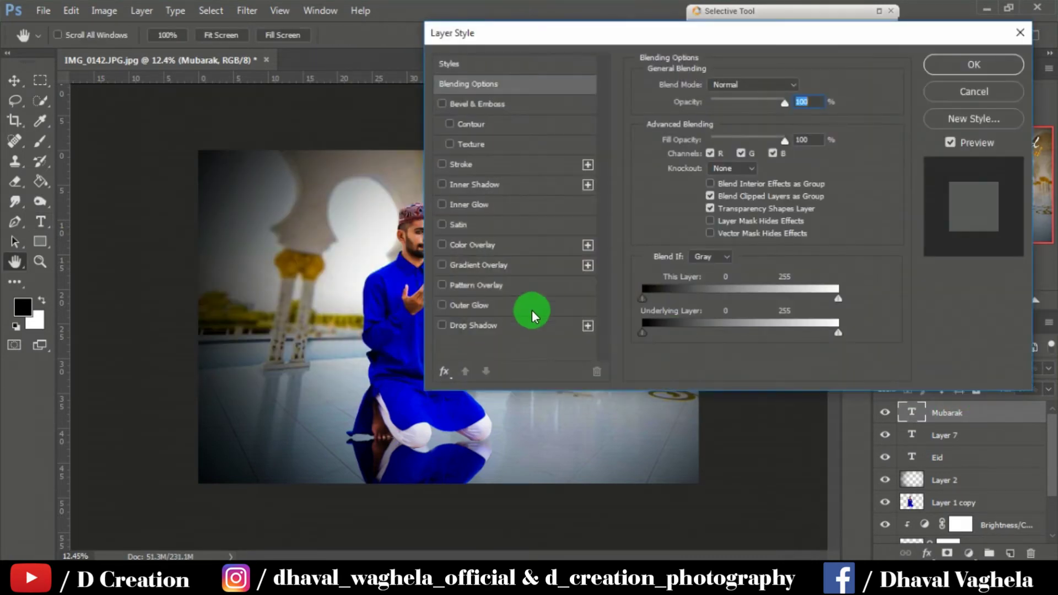
left_click(529, 313)
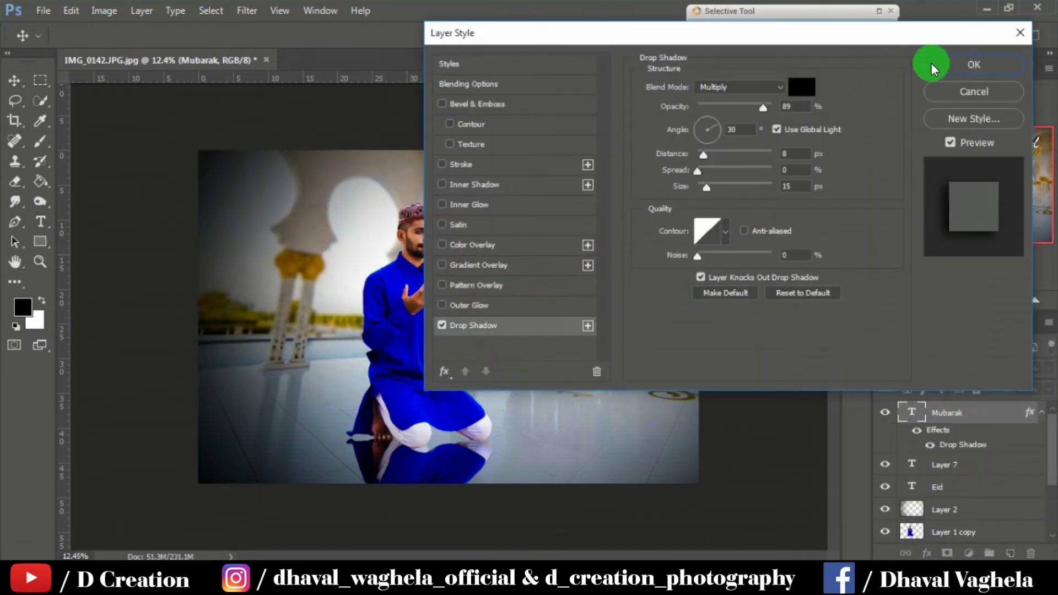
left_click(939, 65)
double_click(1012, 468)
Add a drop shadow to the Eid text layer
key("Escape")
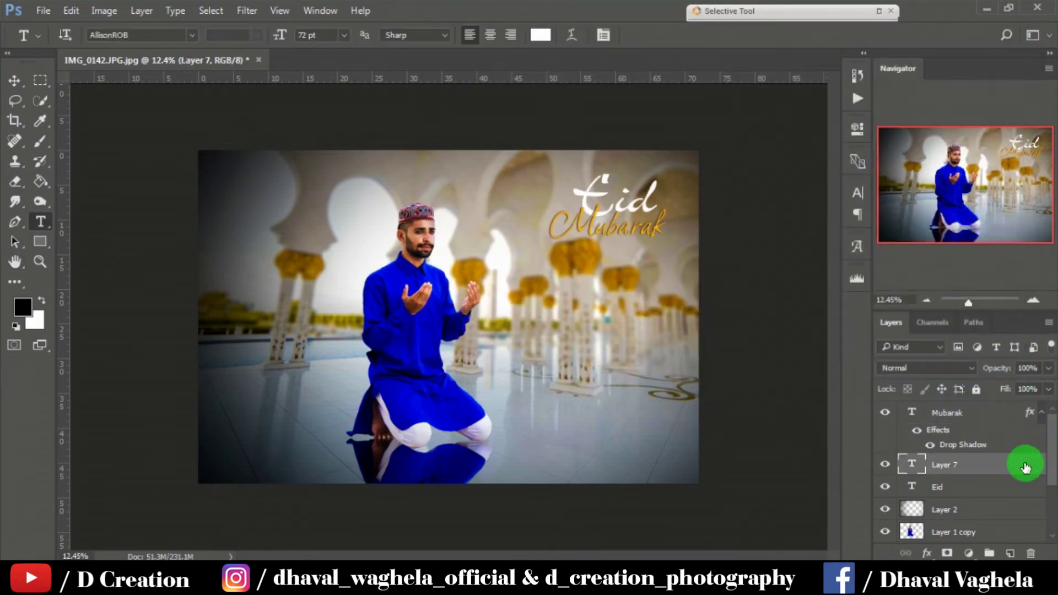
key("v")
double_click(1015, 486)
left_click(473, 325)
key("Return")
key("t")
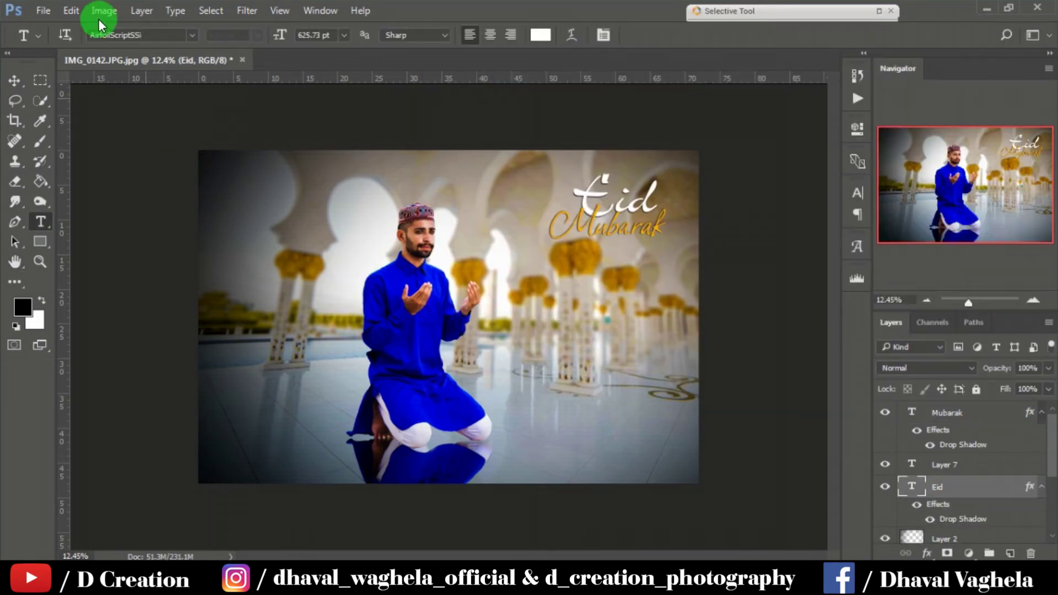
Bring the logo and LINE layers to the top and place the camera logo right of the man
left_click(857, 99)
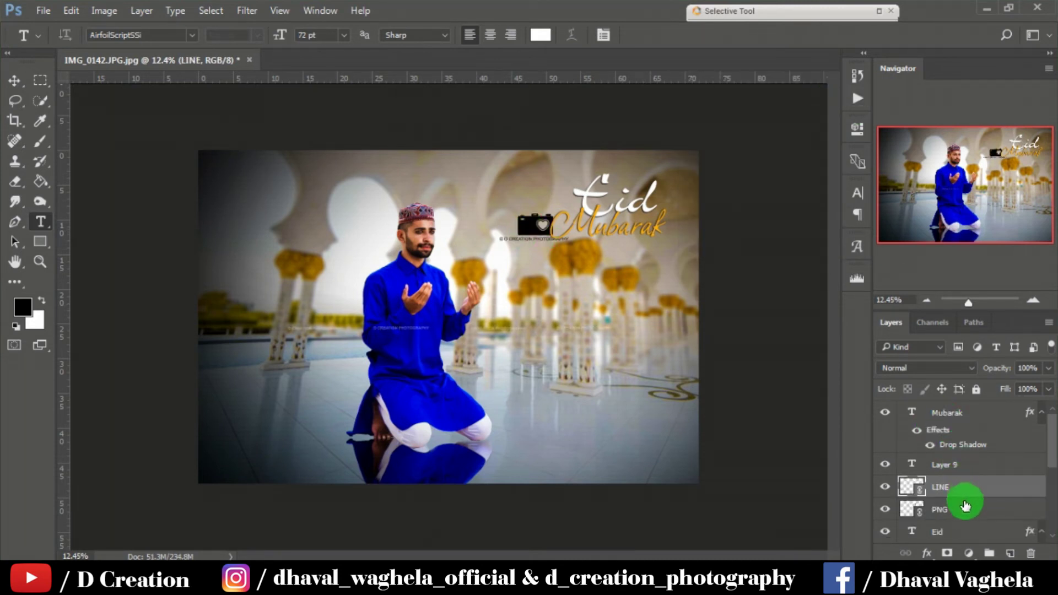
mouse_move(965, 493)
left_mouse_down()
mouse_move(964, 406)
mouse_move(959, 433)
left_mouse_up()
key("ctrl+t")
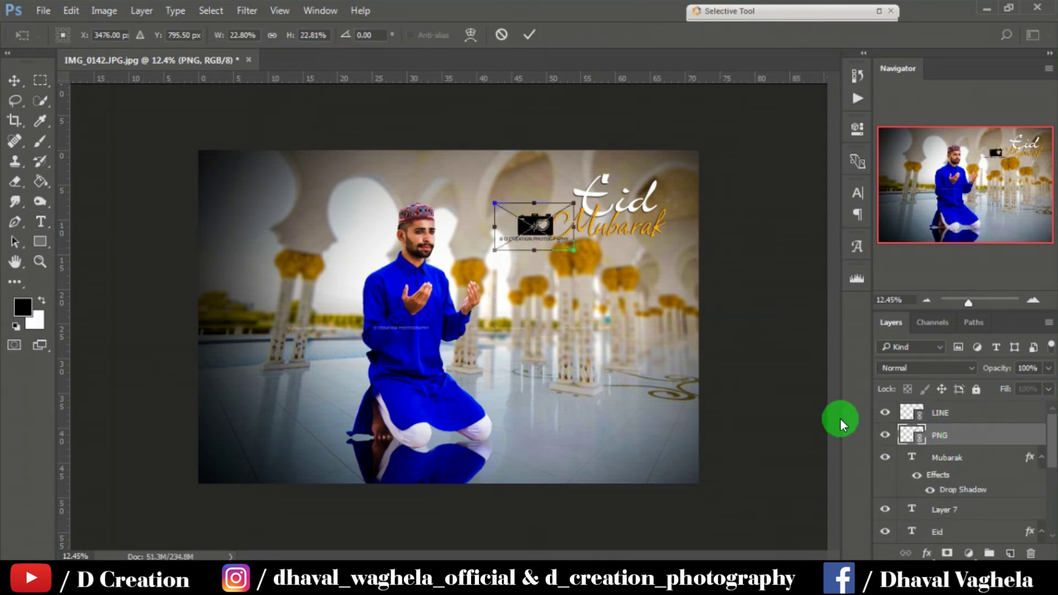
left_click_drag(540, 230, 618, 319)
left_click(535, 34)
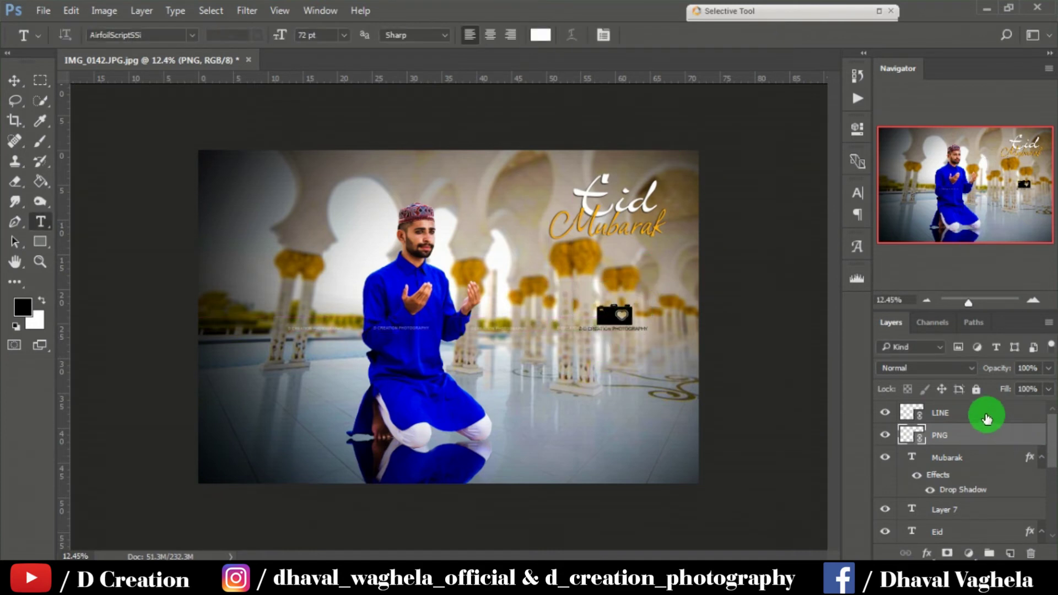
Stretch the watermark line across the lower part of the photo
left_click(986, 415)
key("ctrl+t")
left_click_drag(645, 385, 657, 372)
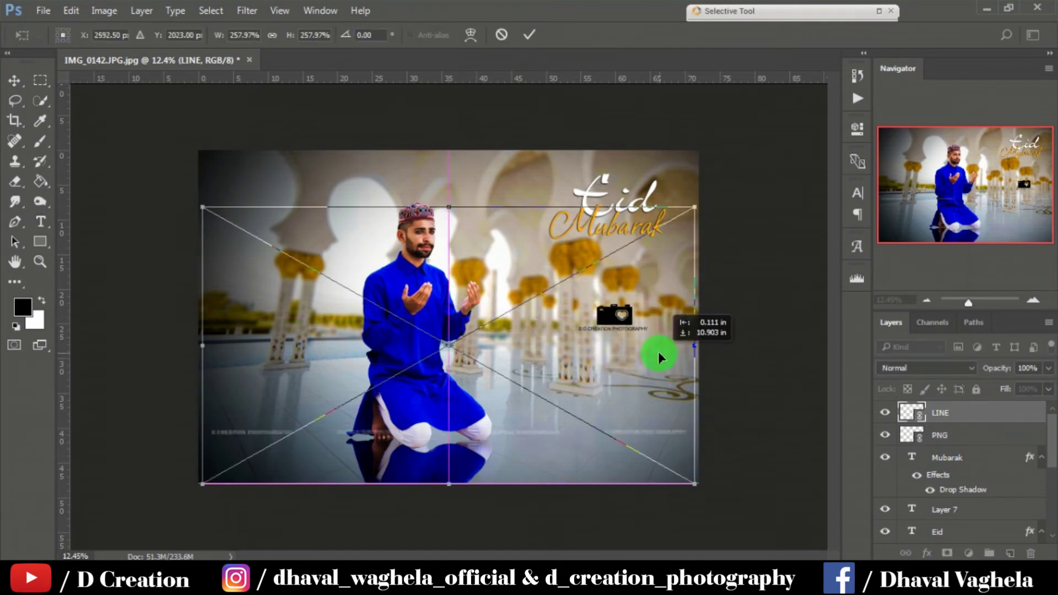
key("Return")
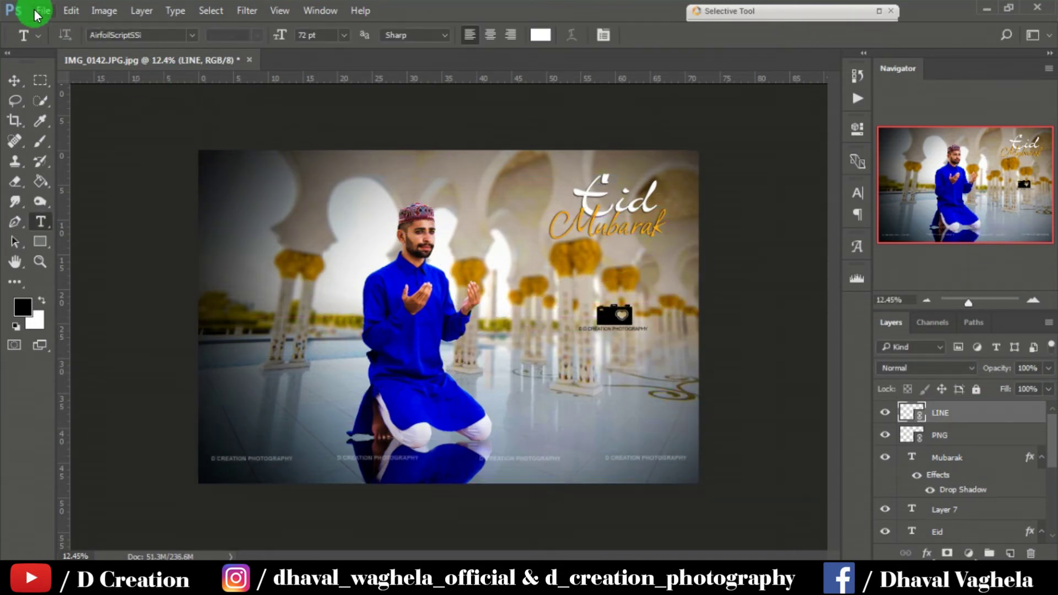
left_click(43, 10)
Save the artwork as a JPEG named 01, accepting the default JPEG Options
left_click(100, 181)
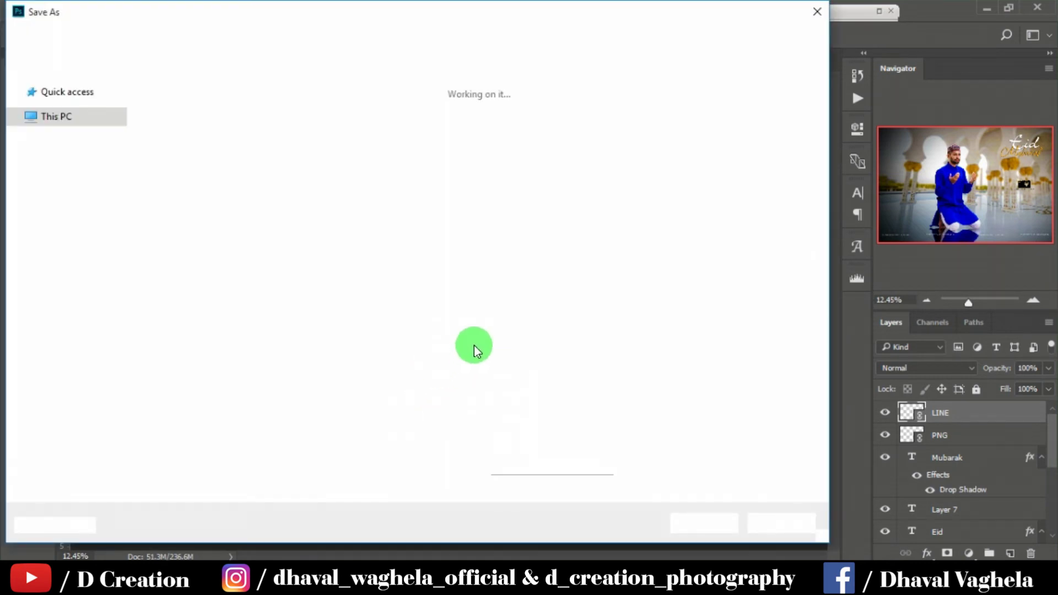
left_click(378, 401)
left_click(359, 248)
double_click(338, 381)
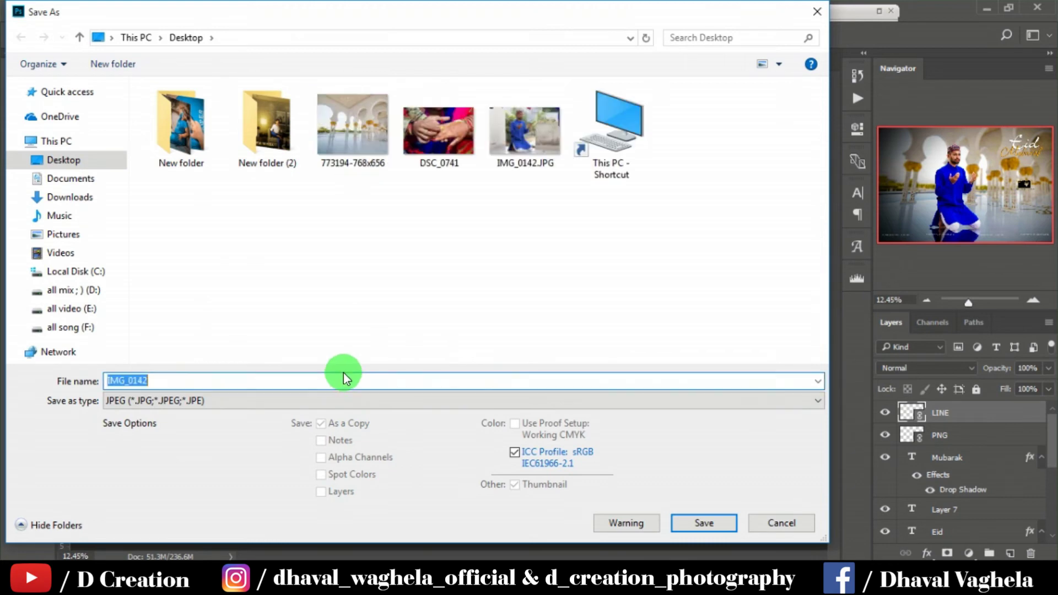
type("01")
key("Return")
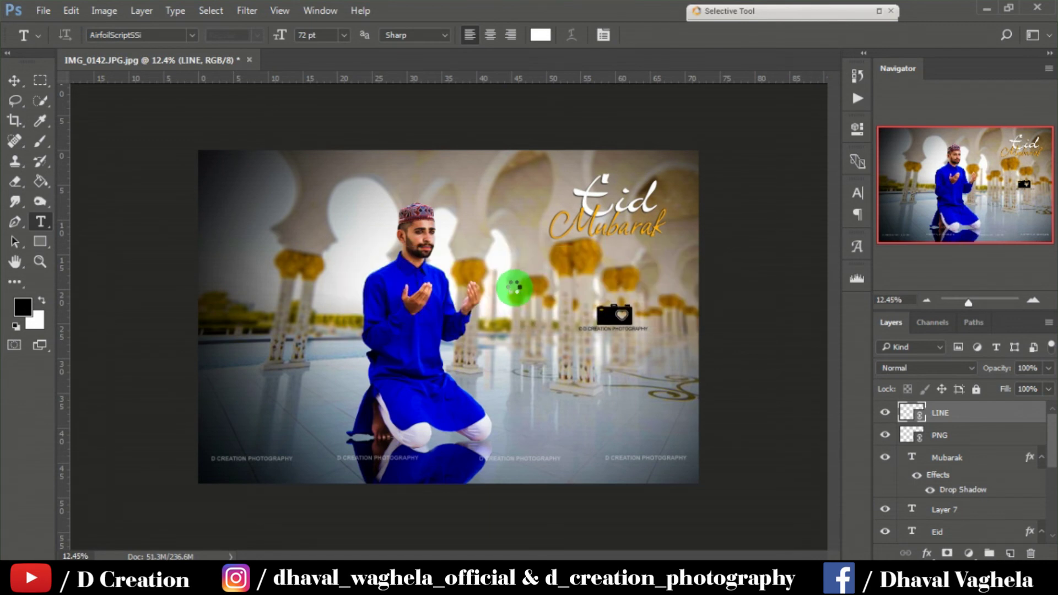
left_click(612, 145)
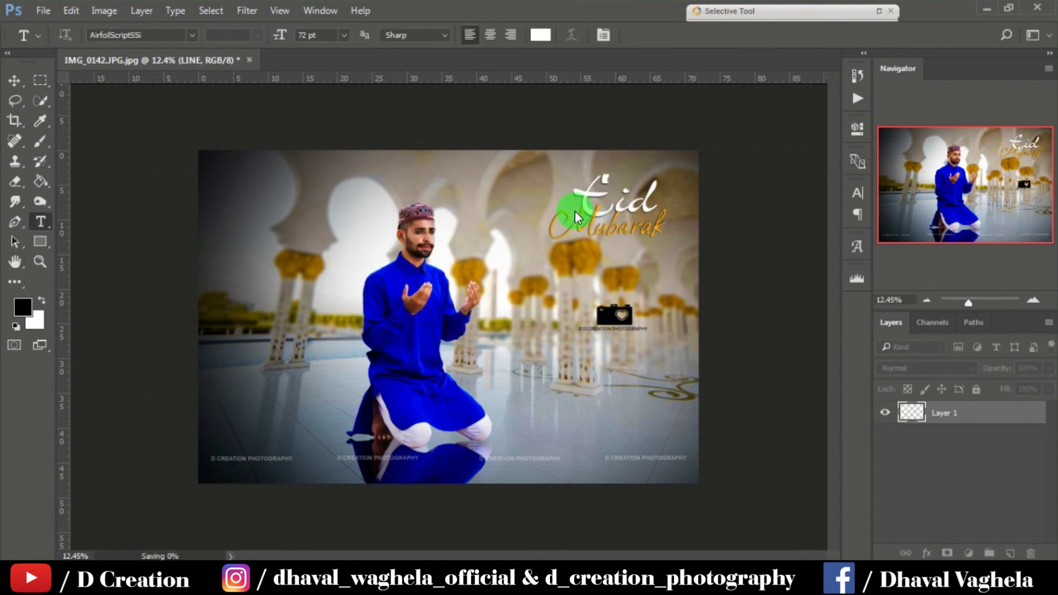